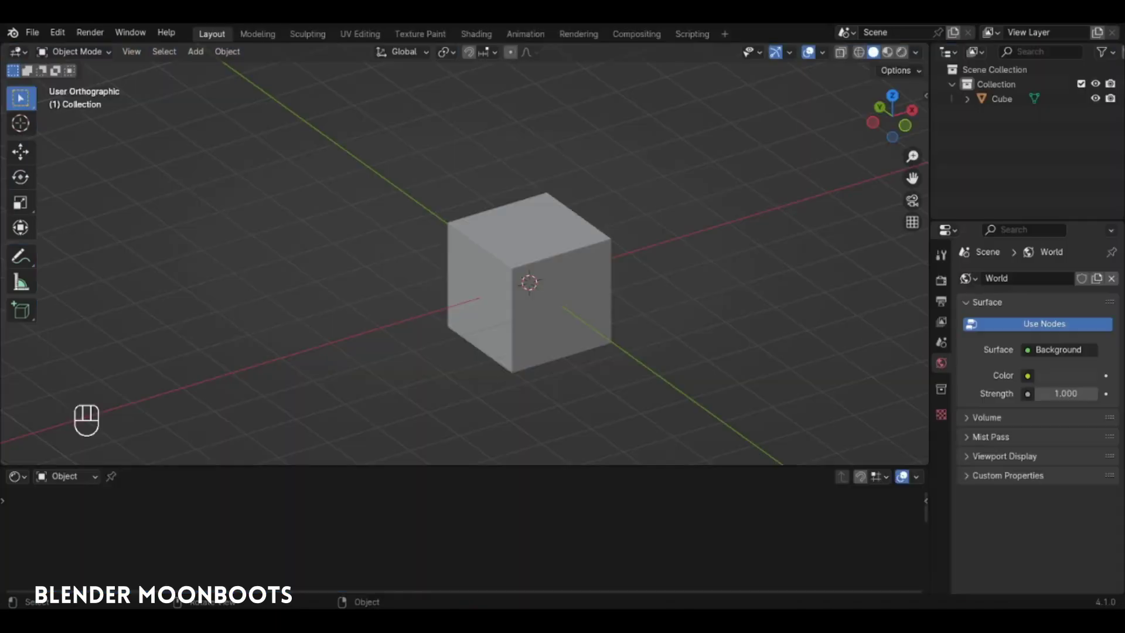
Step: Duplicate the cube and place the copy about 3.3 m away along the X axis
click(544, 264)
alt+shift+drag(556, 251, 533, 262)
ctrl+alt+drag(533, 261, 533, 253)
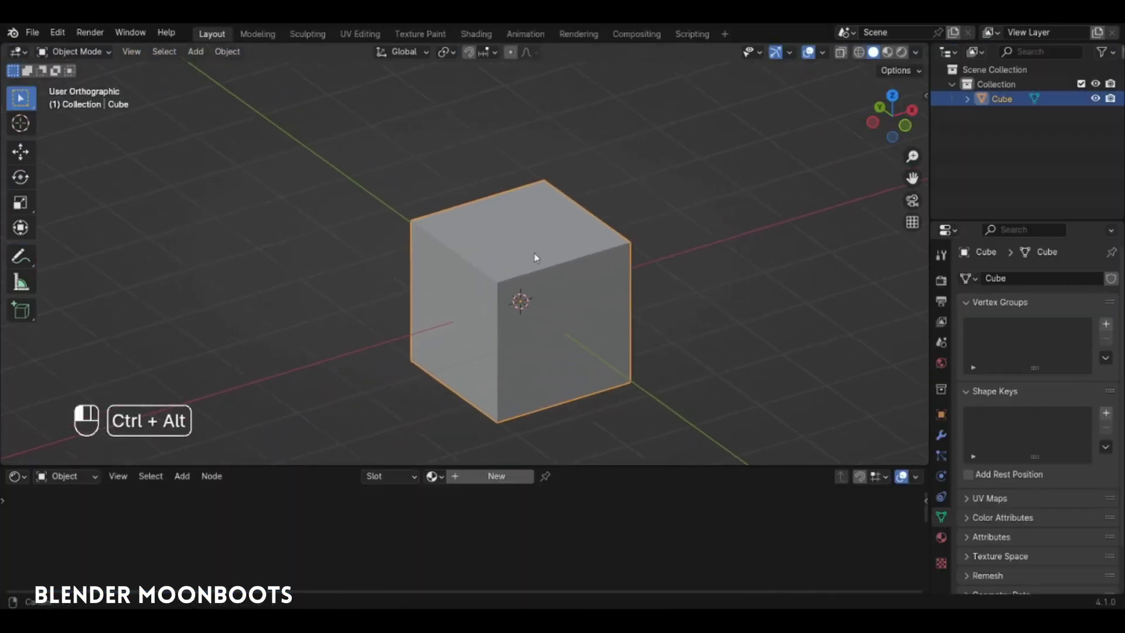
alt+shift+drag(586, 282, 517, 283)
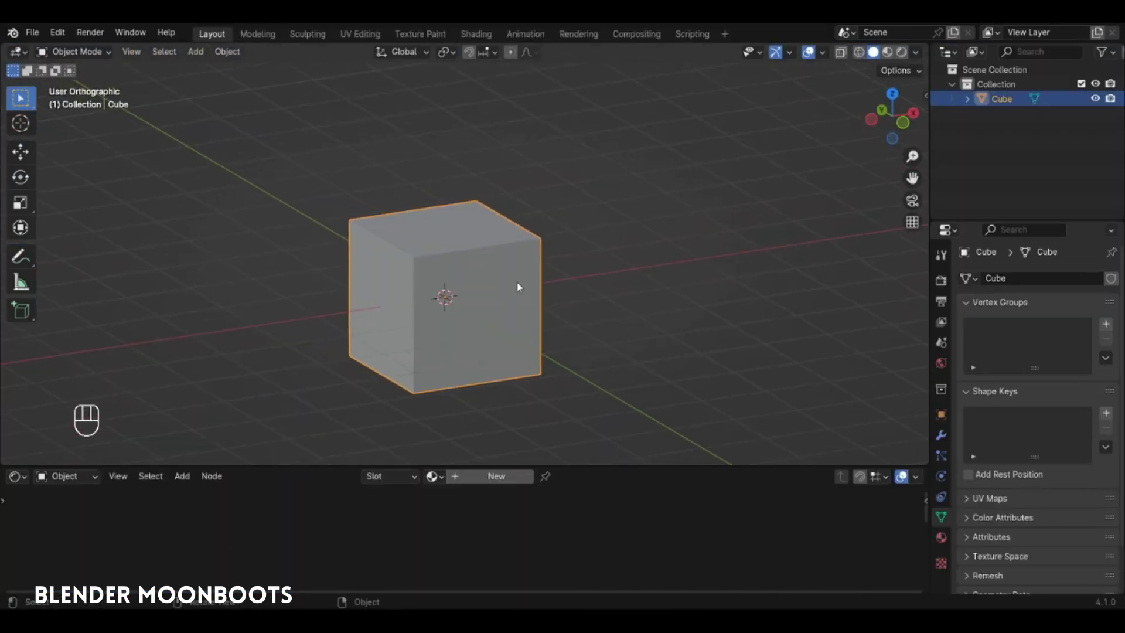
key(shift+d)
click(708, 241)
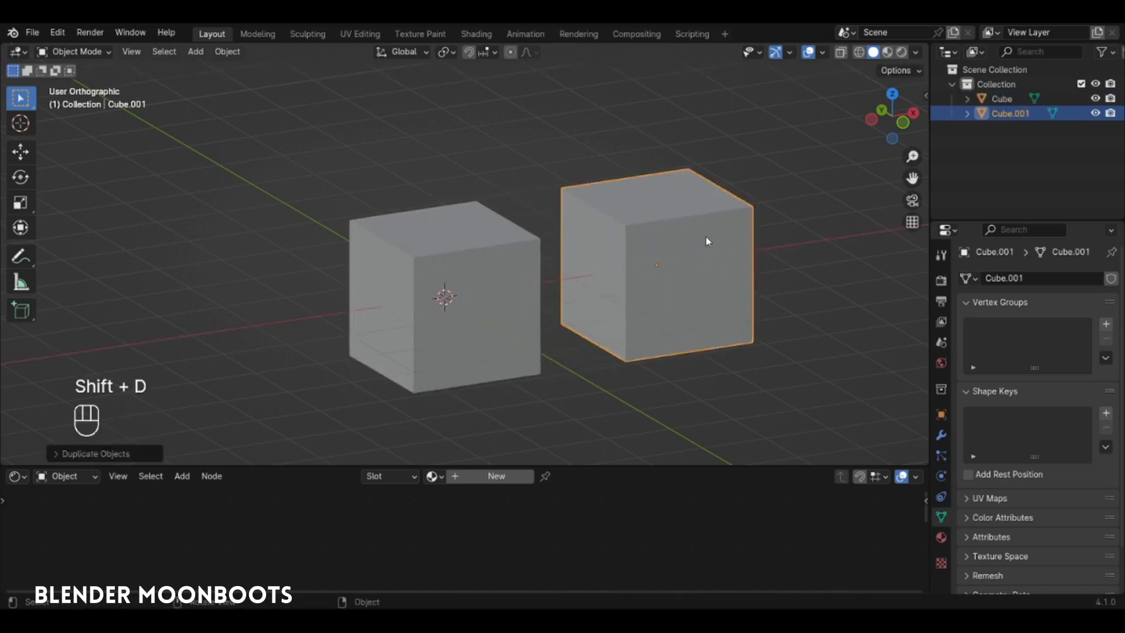
Step: Shrink the duplicate cube's mesh in Edit Mode and stretch it along Y into a small elongated box
key(Tab)
key(s)
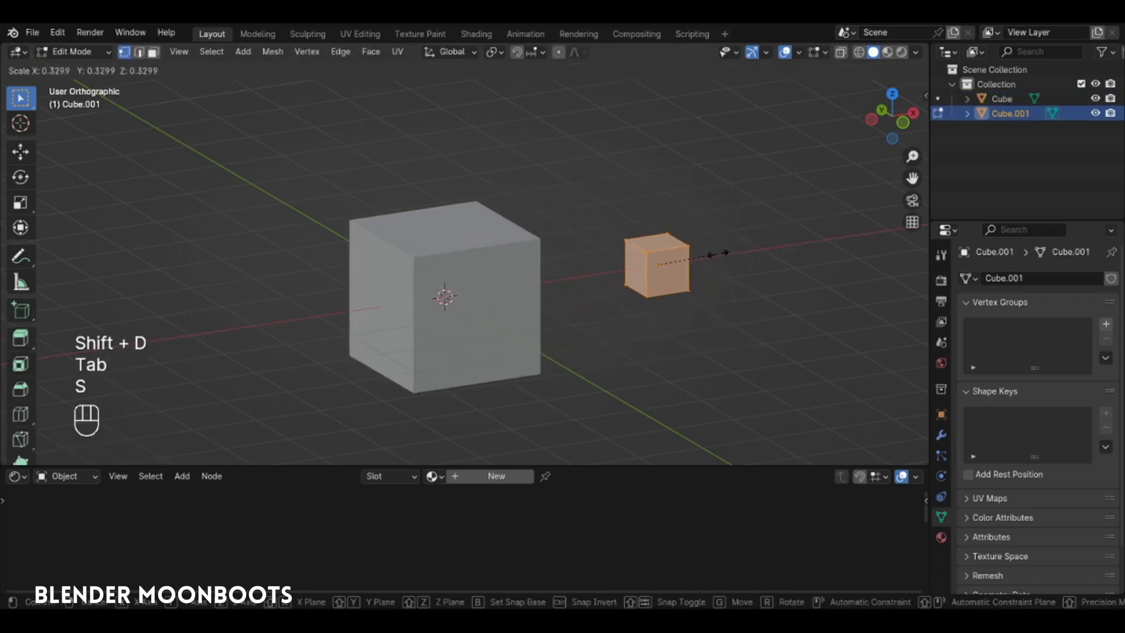
click(688, 266)
alt+drag(688, 266, 713, 301)
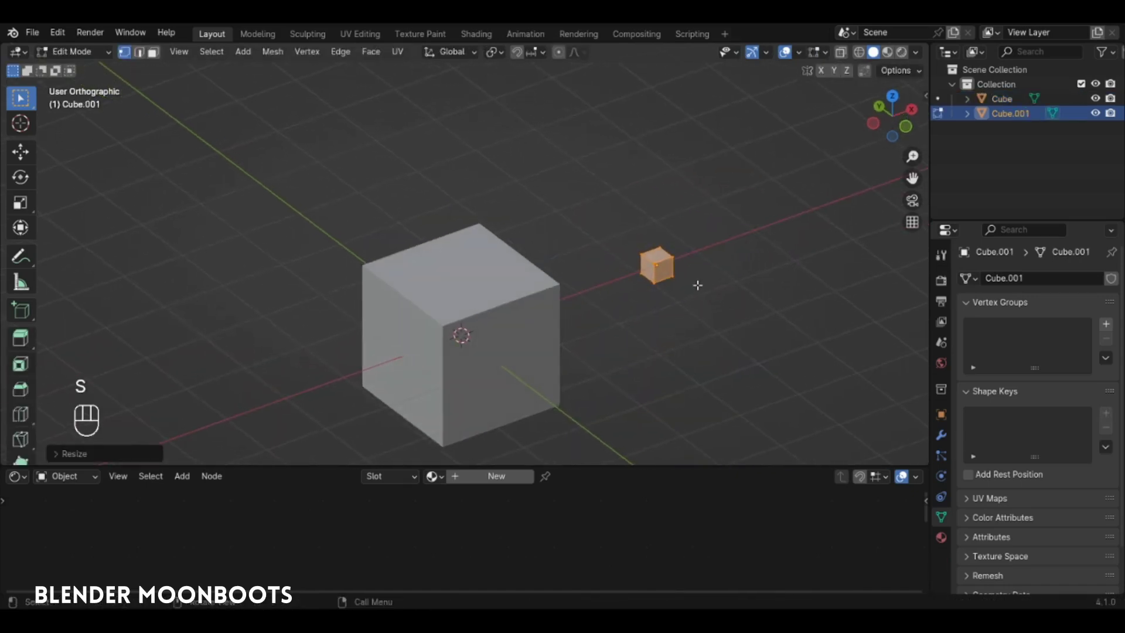
key(s)
key(y)
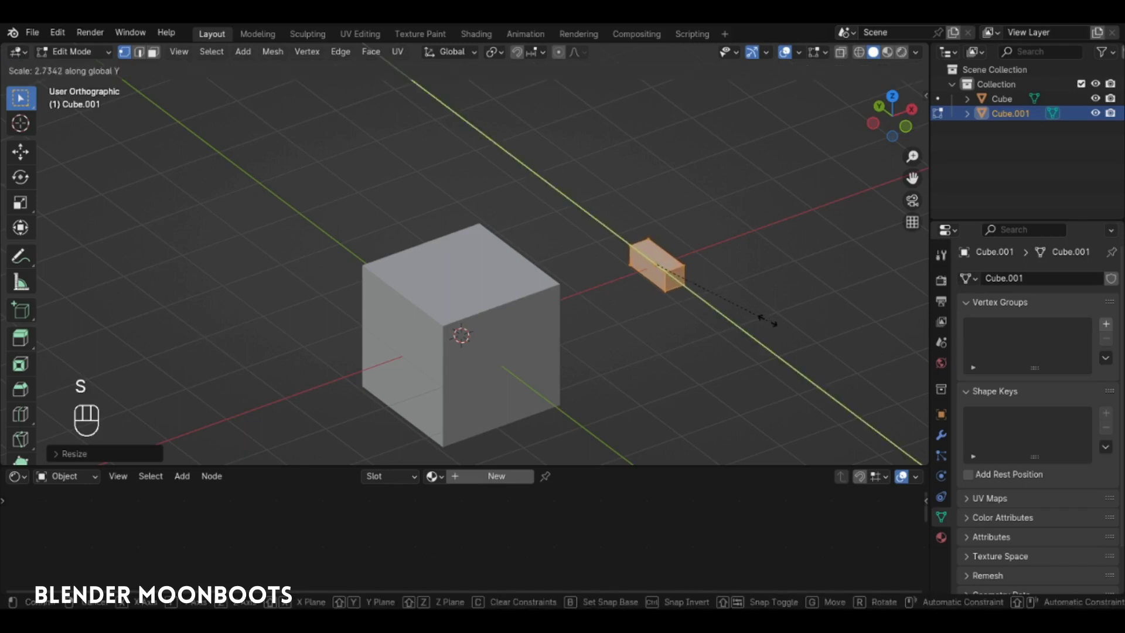
click(780, 331)
ctrl+alt+drag(779, 332, 725, 293)
alt+shift+drag(725, 293, 713, 289)
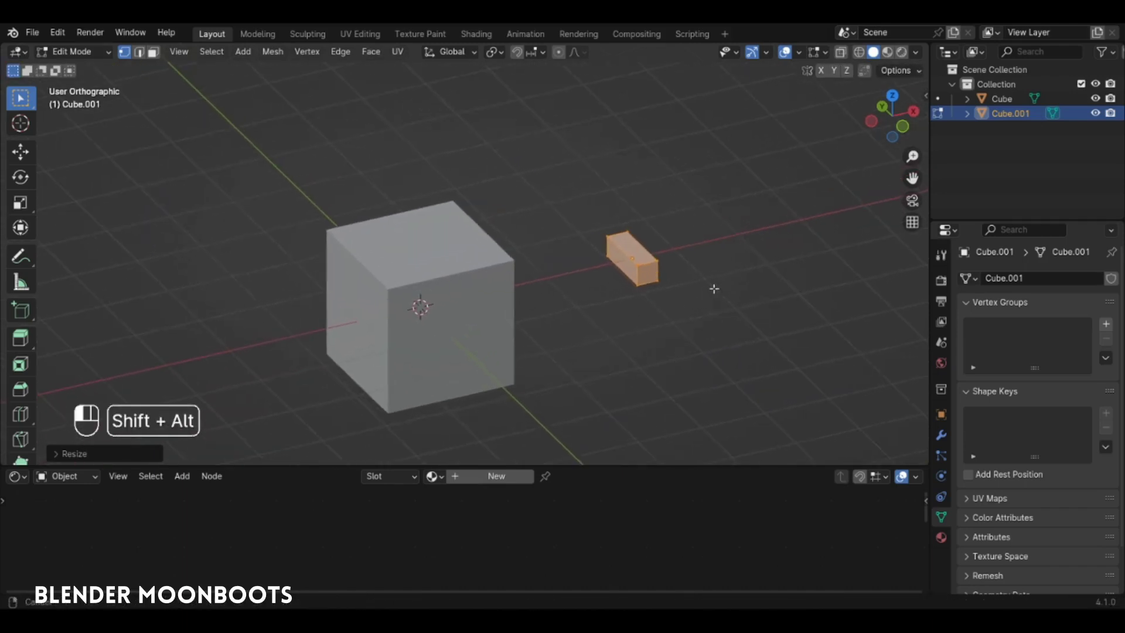
Step: Snap the 3D cursor to the small box and add a UV sphere there with 16 segments and 8 rings
key(shift+s)
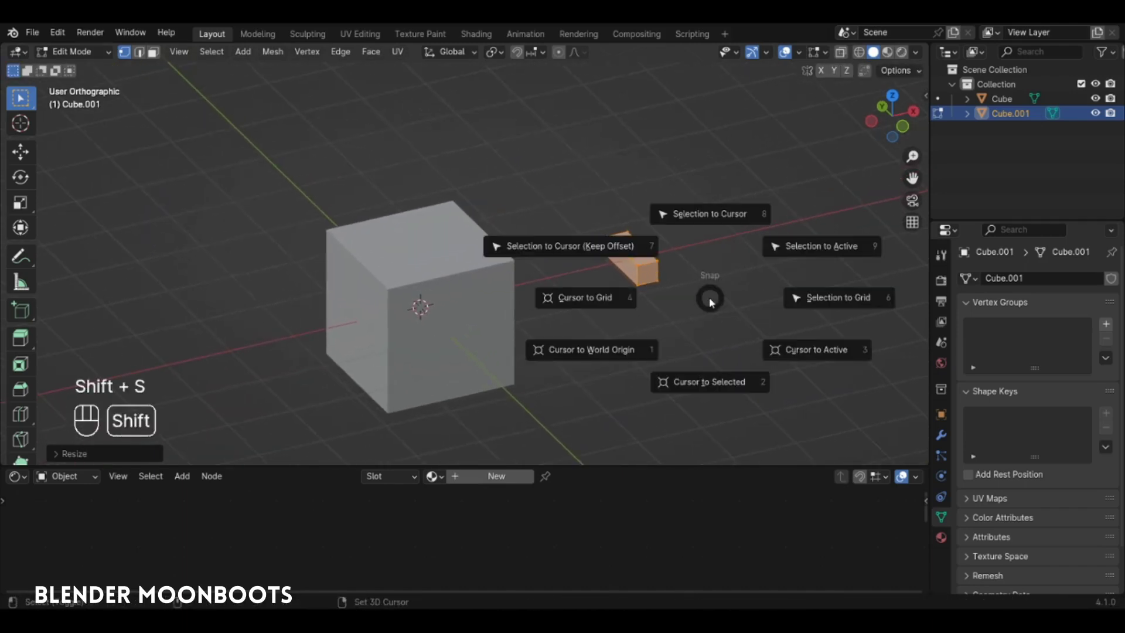
click(700, 367)
key(shift+a)
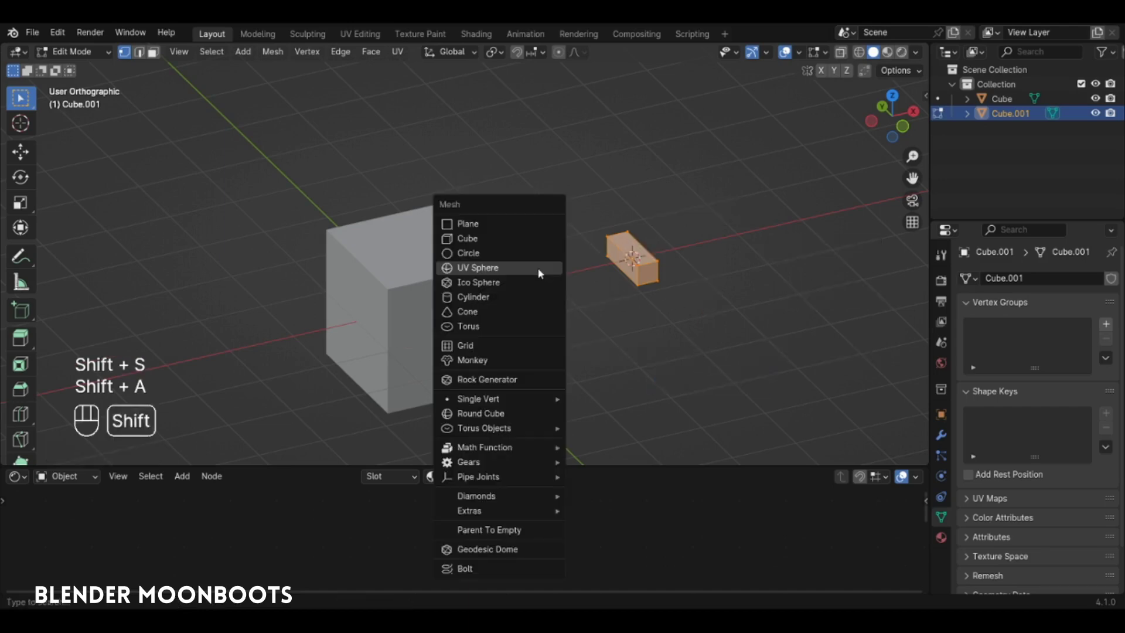
click(501, 269)
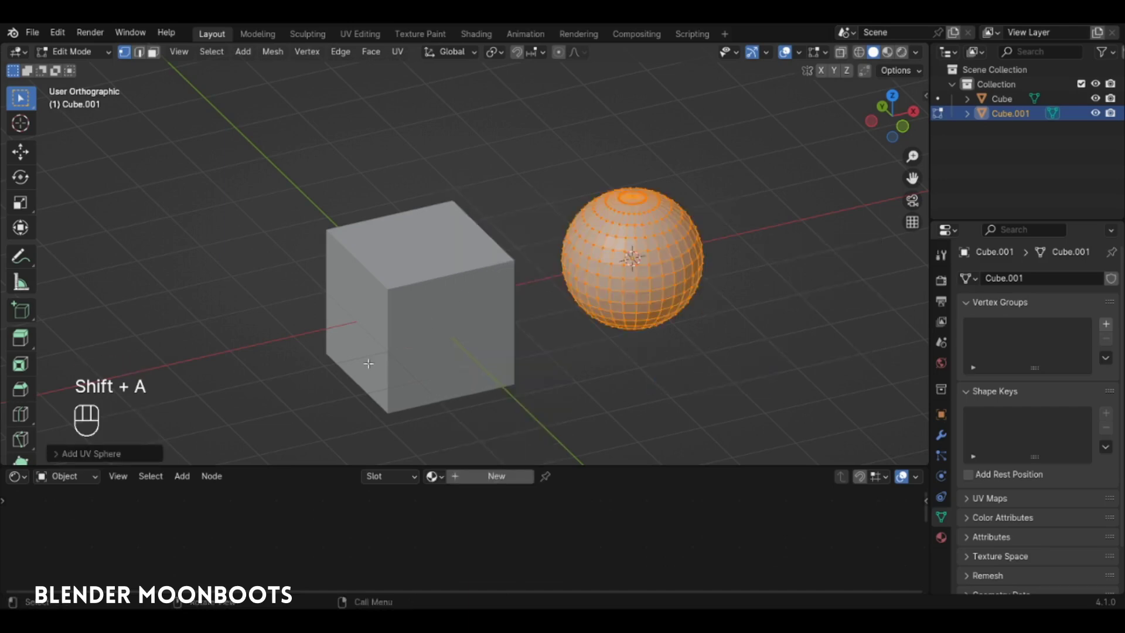
click(87, 454)
click(188, 295)
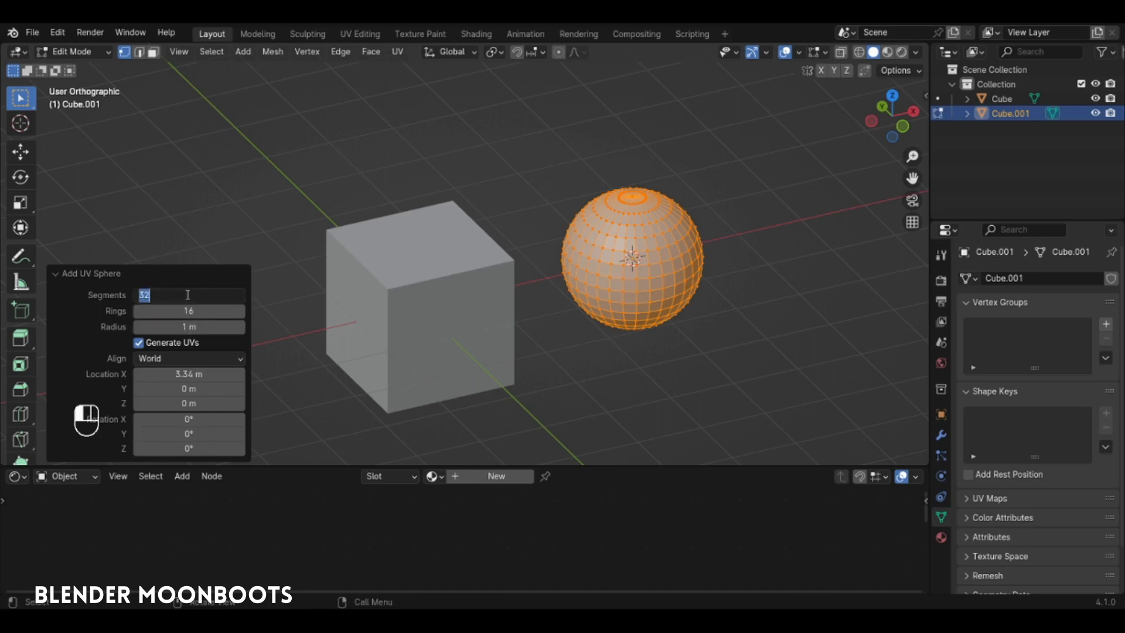
text(16)
key(Tab)
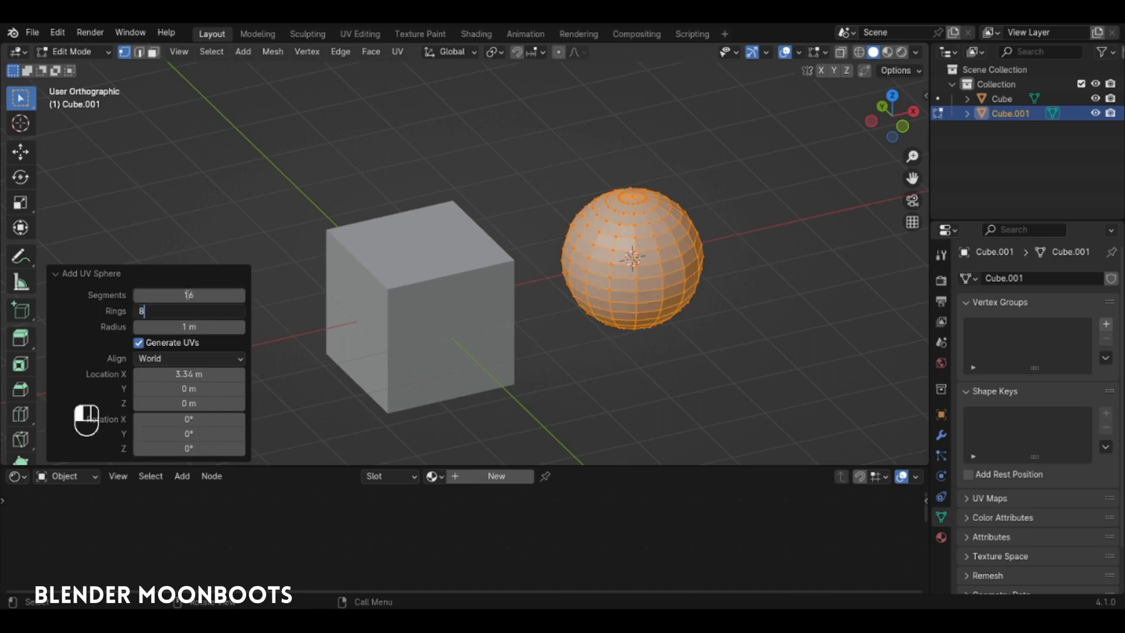
key(Return)
Step: Rotate the sphere 90° about X and scale it down to about 0.34
text(r)
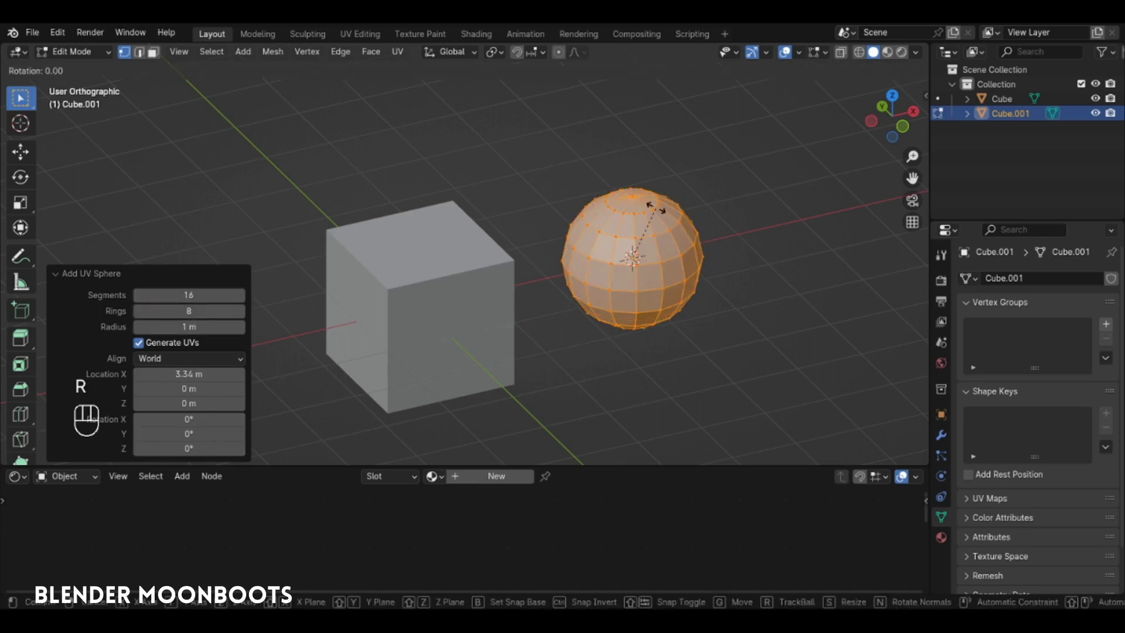
text(x90)
key(Return)
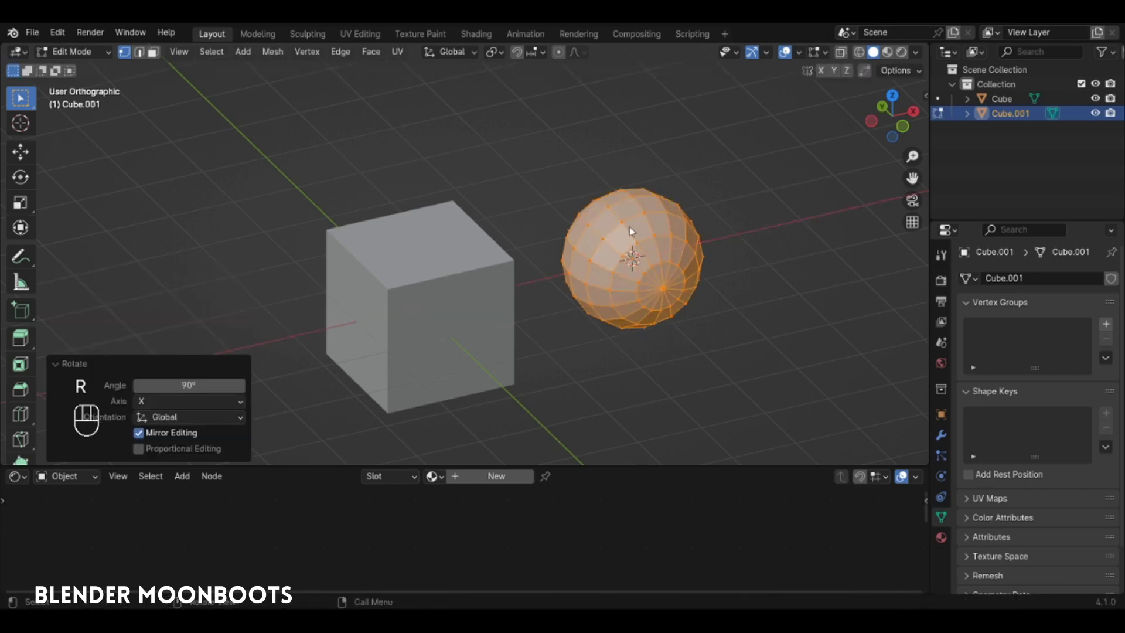
key(s)
click(660, 240)
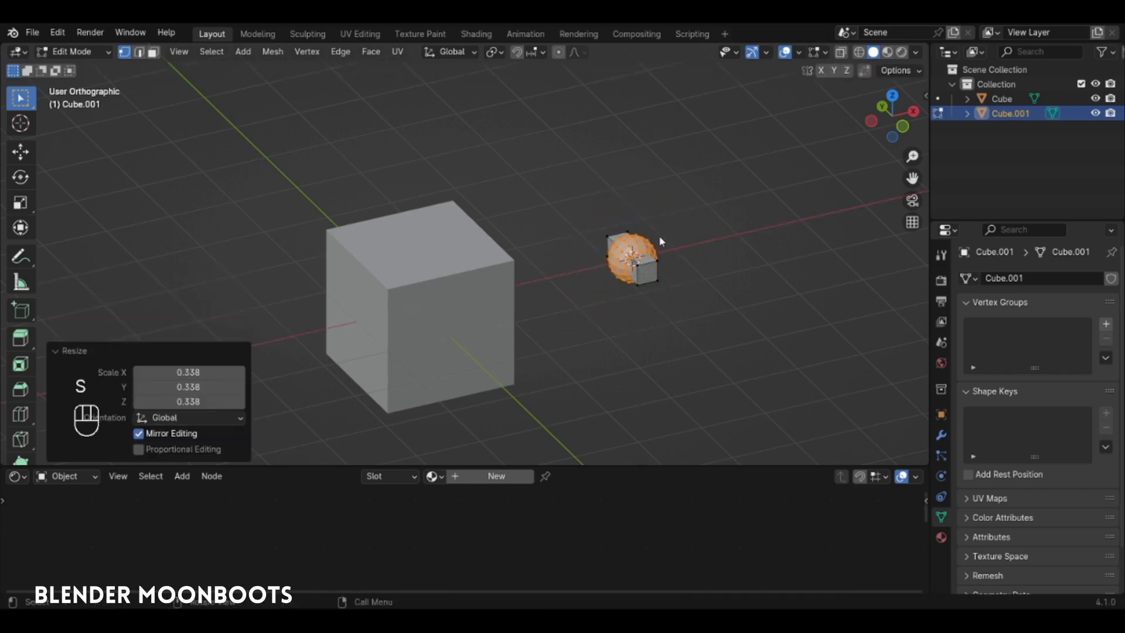
Step: Move the sphere along Y to the far end of the small box, enlarge it and return to Object Mode
key(shift+space)
click(610, 275)
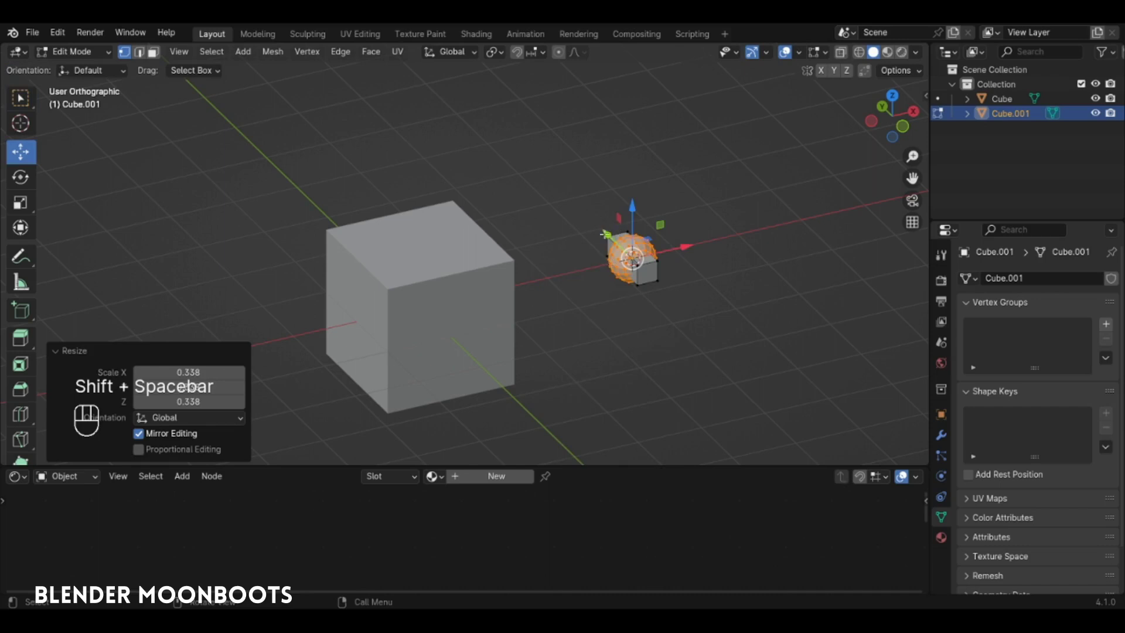
drag(606, 234, 580, 212)
alt+drag(610, 217, 674, 253)
key(s)
click(707, 228)
key(Tab)
alt+shift+drag(674, 253, 649, 228)
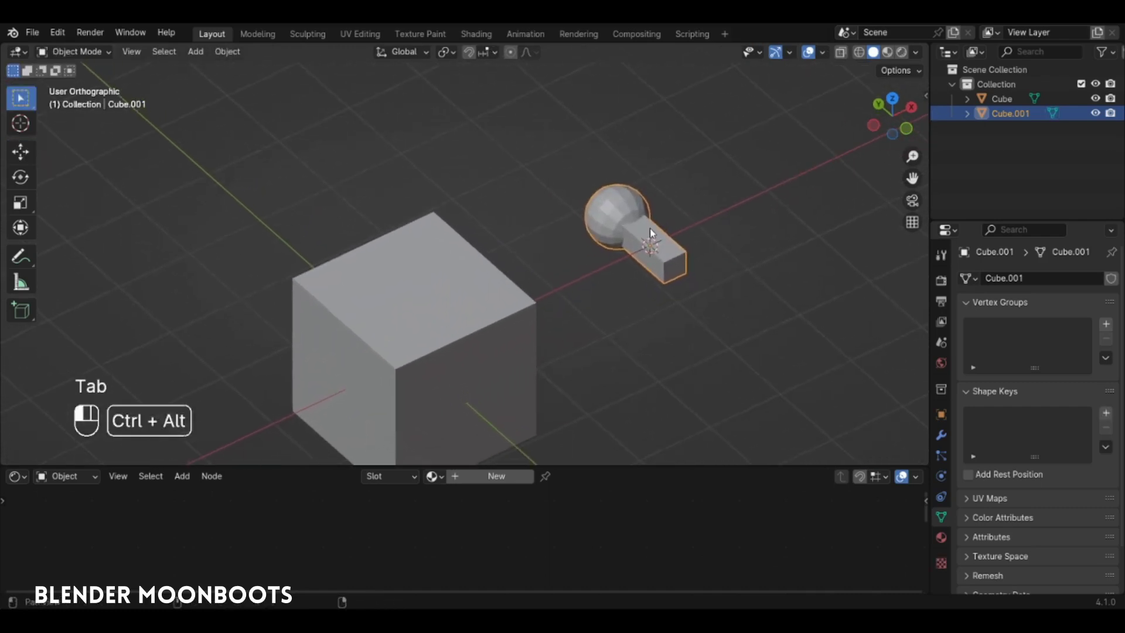
Step: Add a Subdivision Surface modifier to the sphere-and-box object
click(942, 437)
click(984, 283)
mouse_move(938, 329)
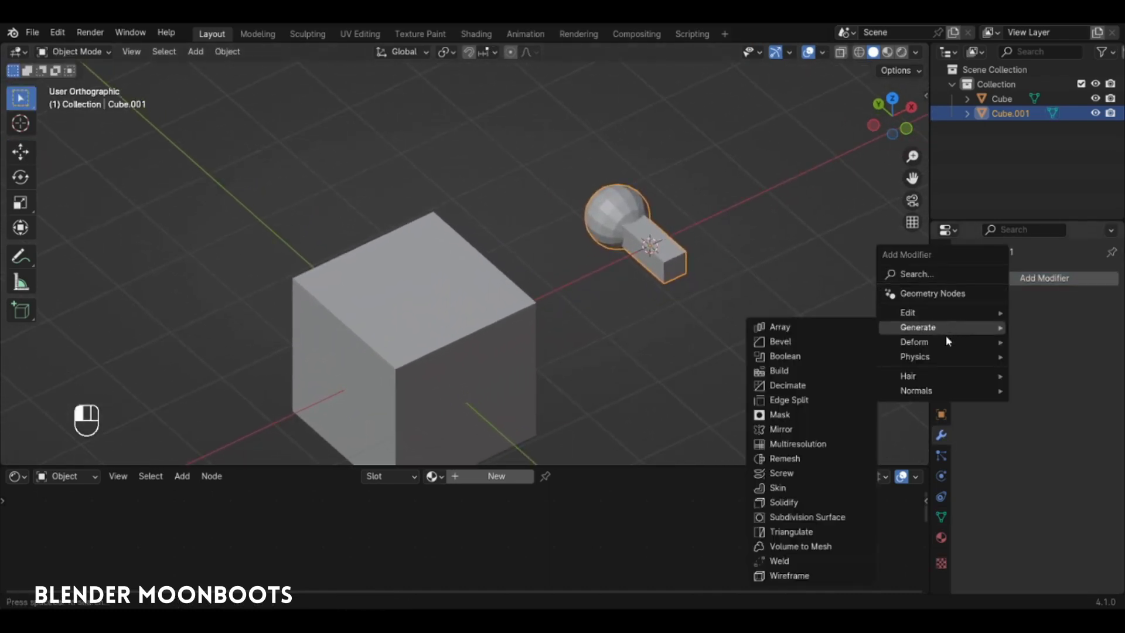
click(839, 517)
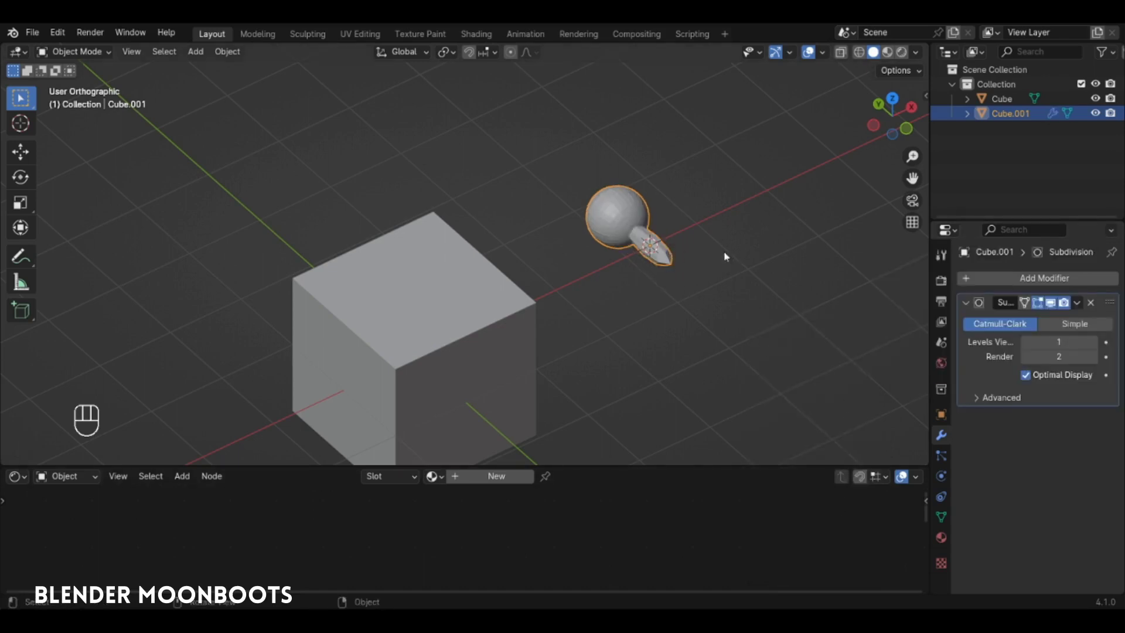
Step: Shade the small object smooth and set its subdivision viewport level to 2
right_click(640, 229)
click(637, 227)
alt+drag(678, 249, 710, 234)
click(1094, 342)
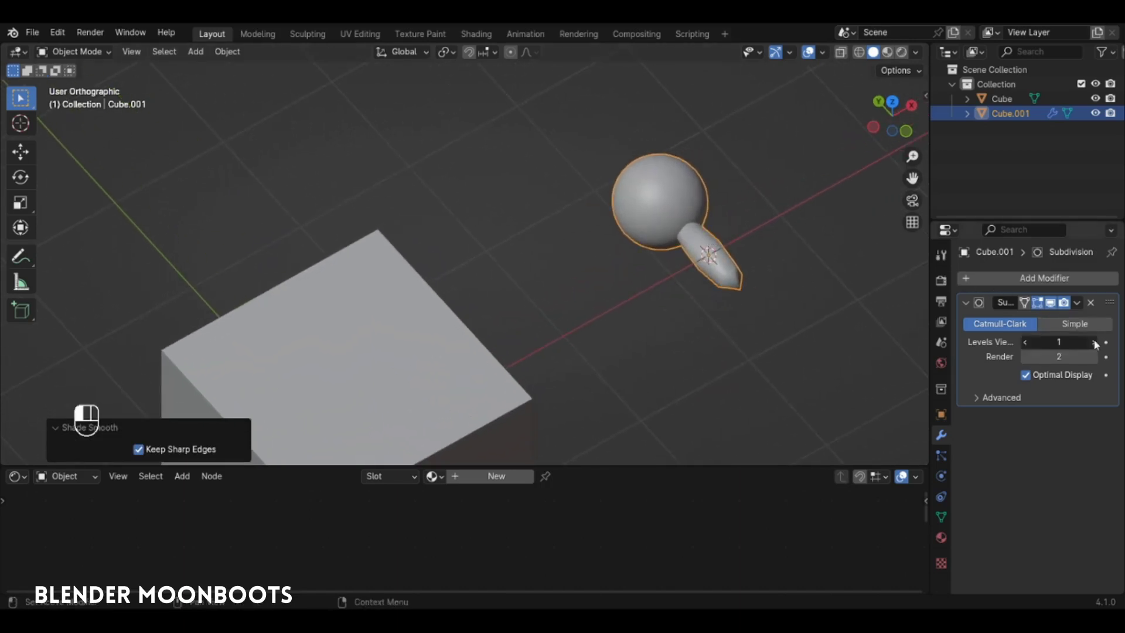
Step: Add one loop cut across the small object's elongated body, slid by a factor of about 0.36
key(Tab)
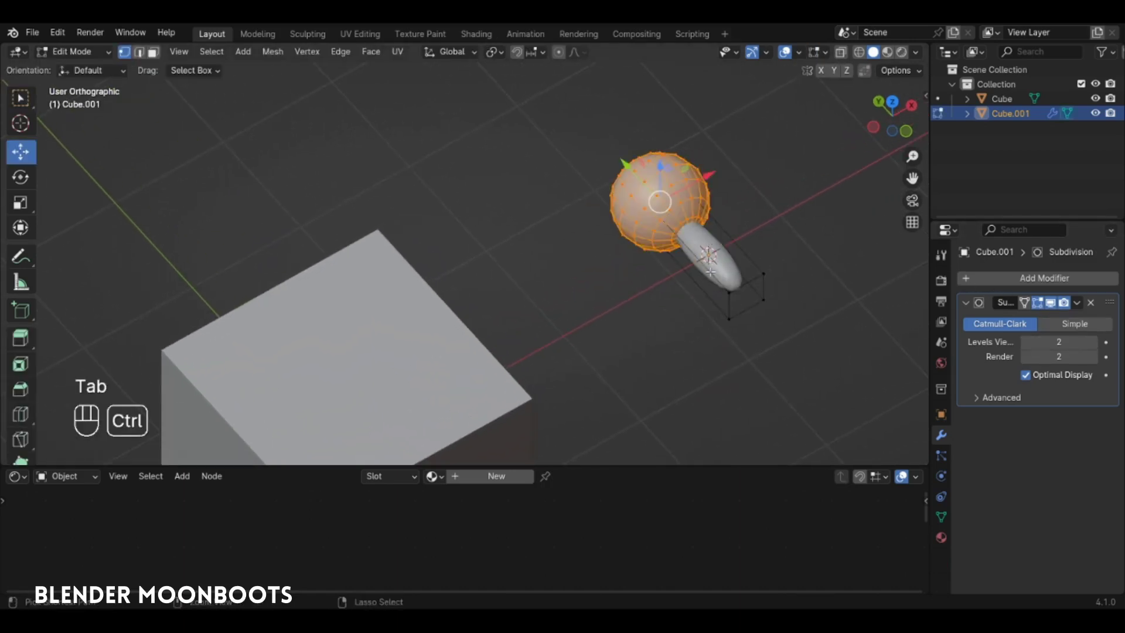
key(ctrl+r)
click(707, 271)
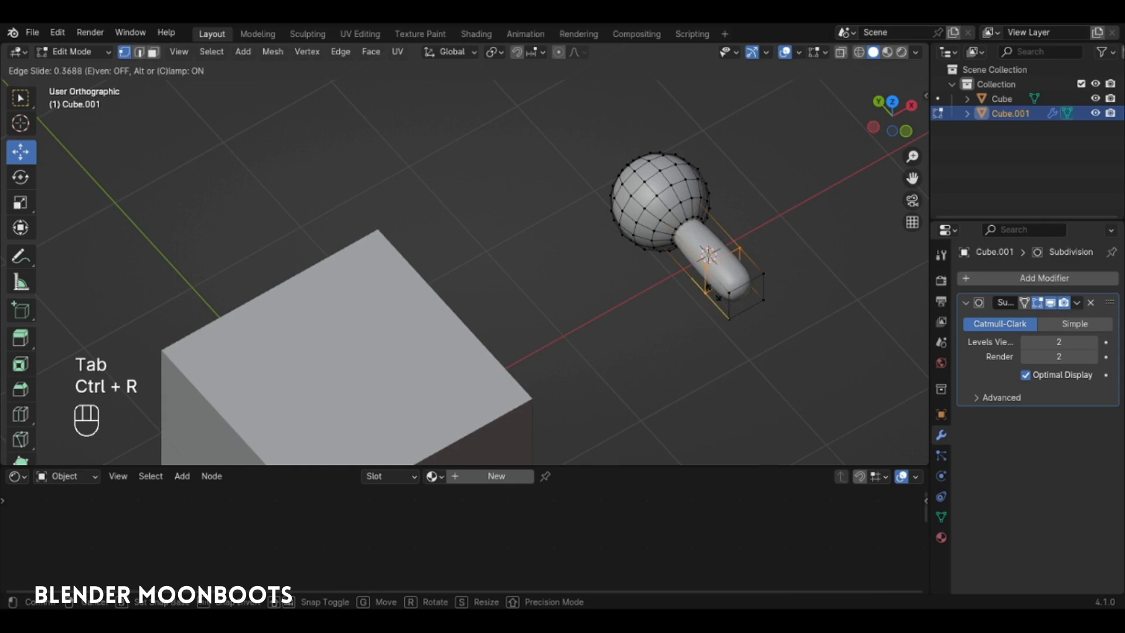
click(749, 264)
Step: Enlarge the new edge loop, move it about 0.13 m along Y toward the sphere and return to Object Mode
key(s)
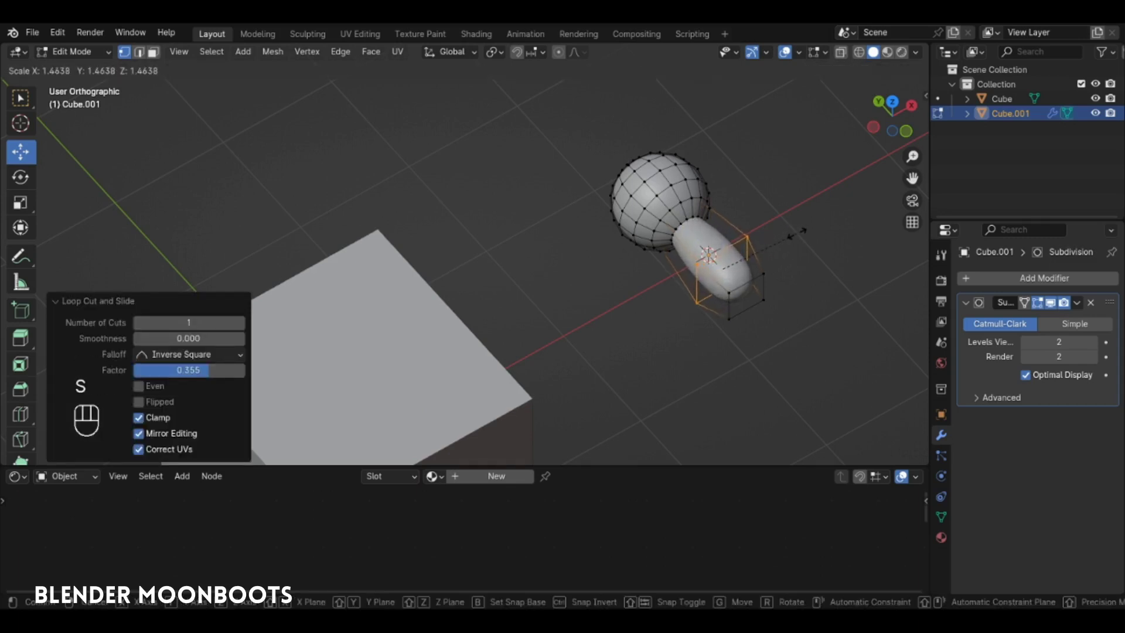
click(757, 246)
drag(687, 233, 677, 222)
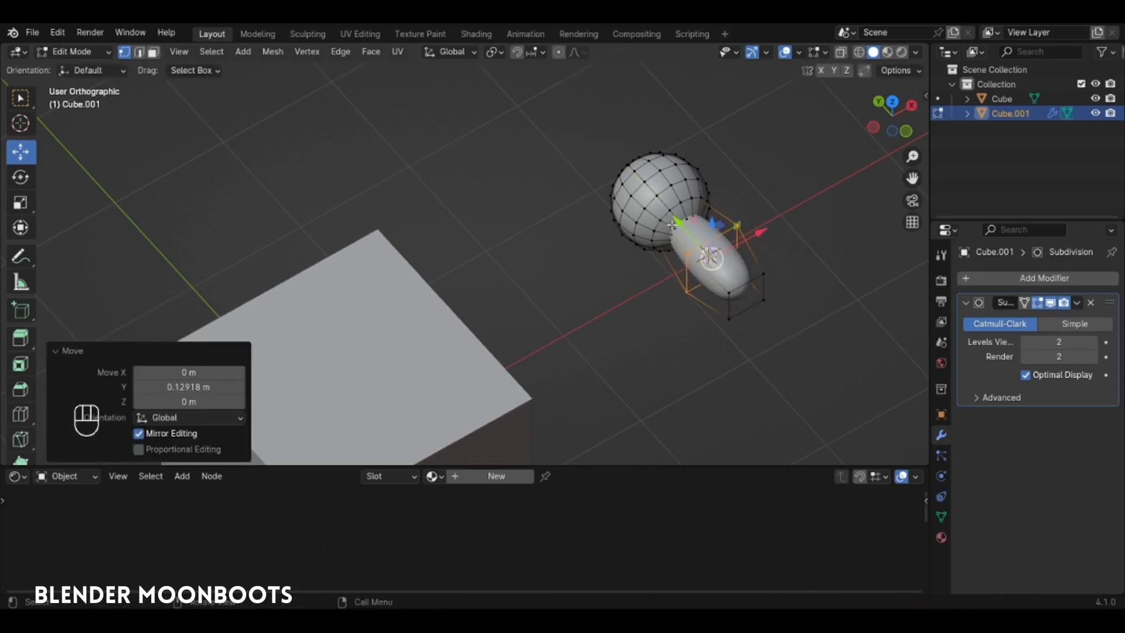
key(Tab)
Step: Add an emitter particle system to the large cube and enlarge the properties area
alt+drag(690, 343, 658, 286)
scroll(694, 319, down, 4)
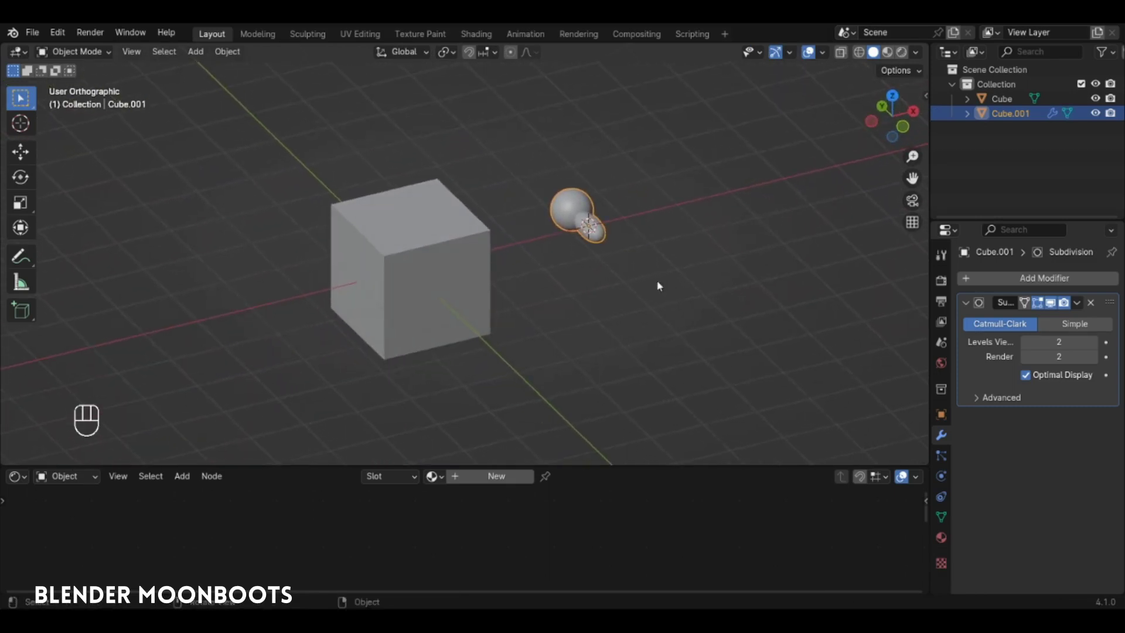
click(431, 267)
alt+drag(431, 268, 926, 412)
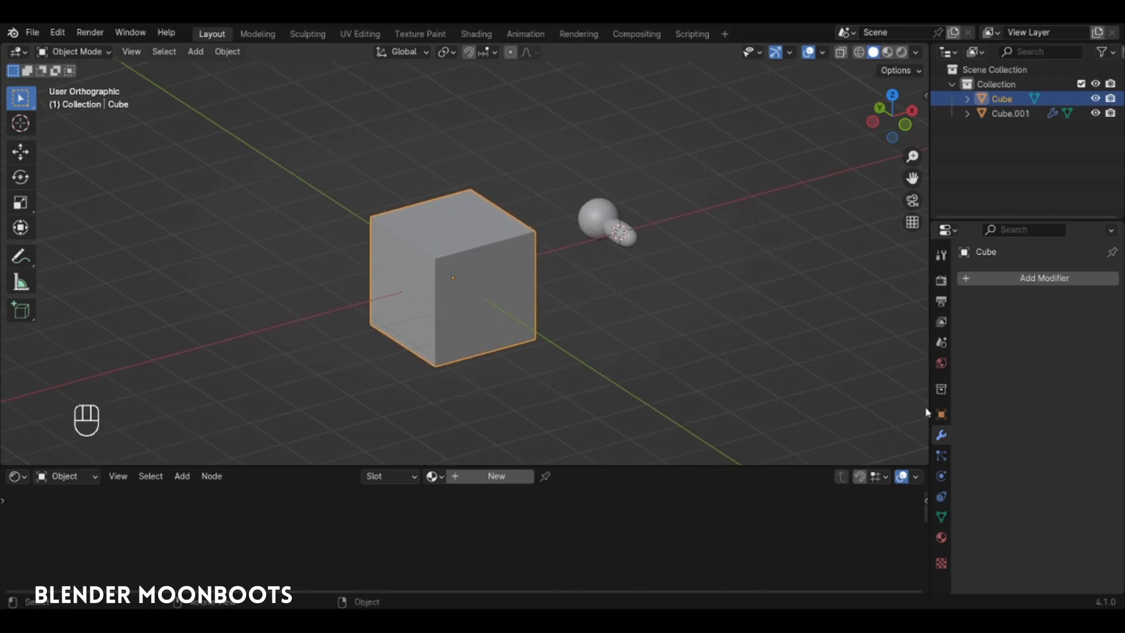
click(942, 457)
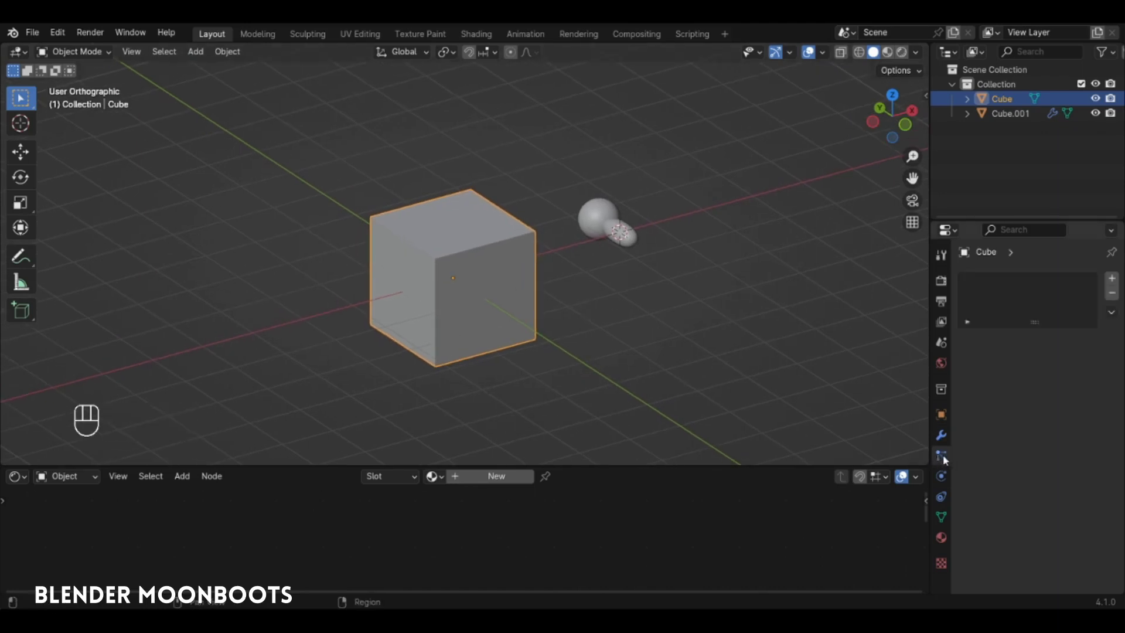
drag(962, 218, 962, 168)
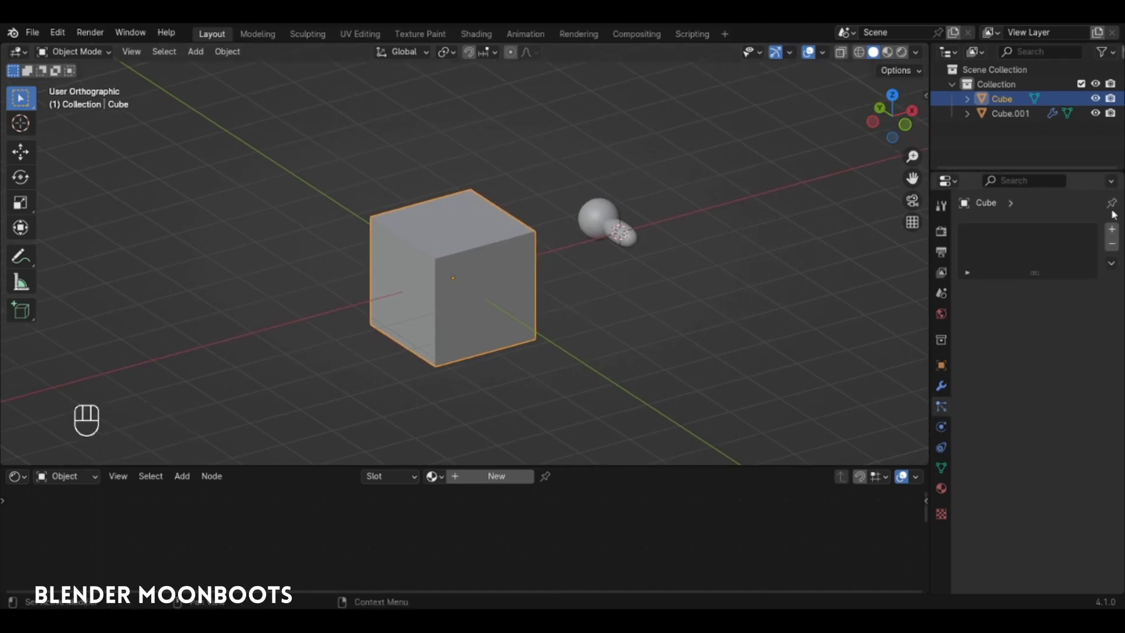
click(1110, 231)
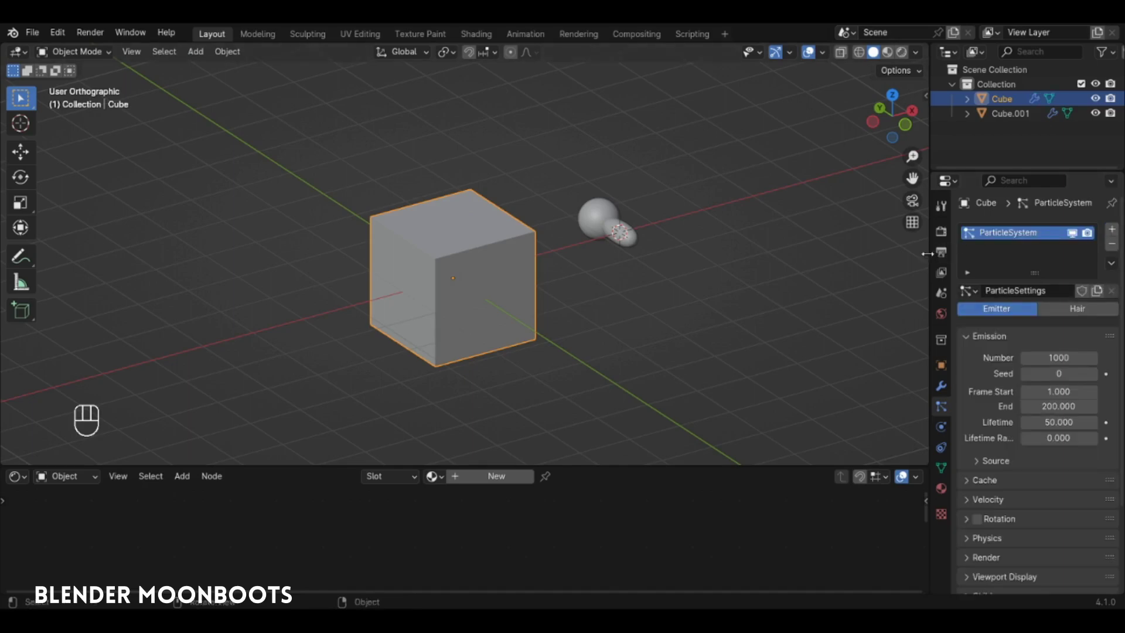
drag(927, 253, 885, 264)
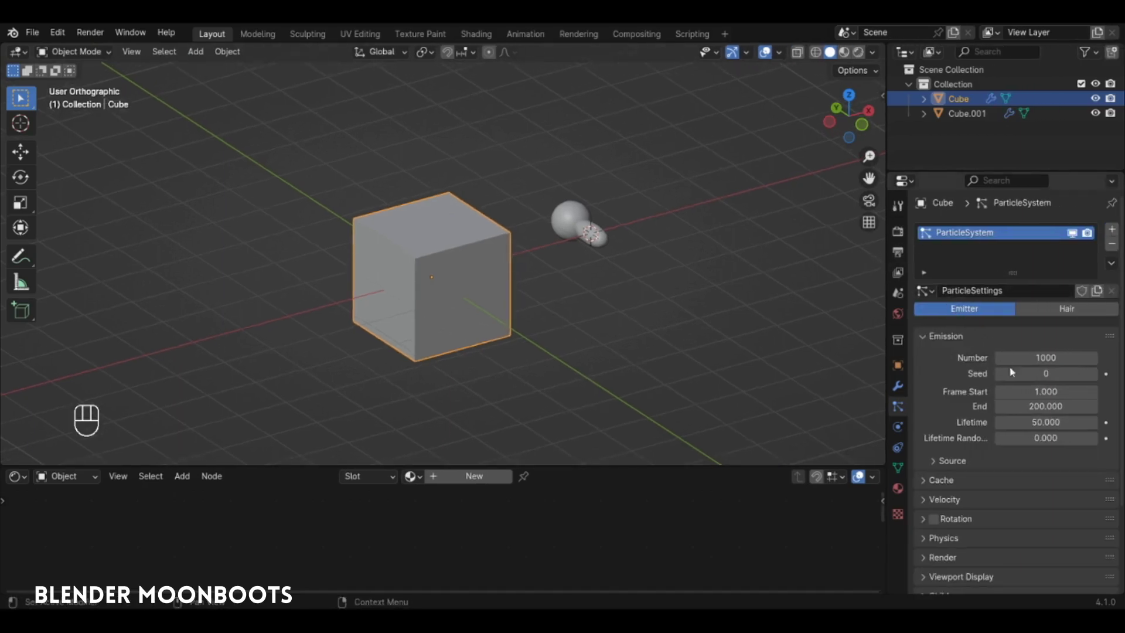
Step: Set the particle emission number to 200 and the start frame to -50
click(1047, 353)
text(200)
key(Return)
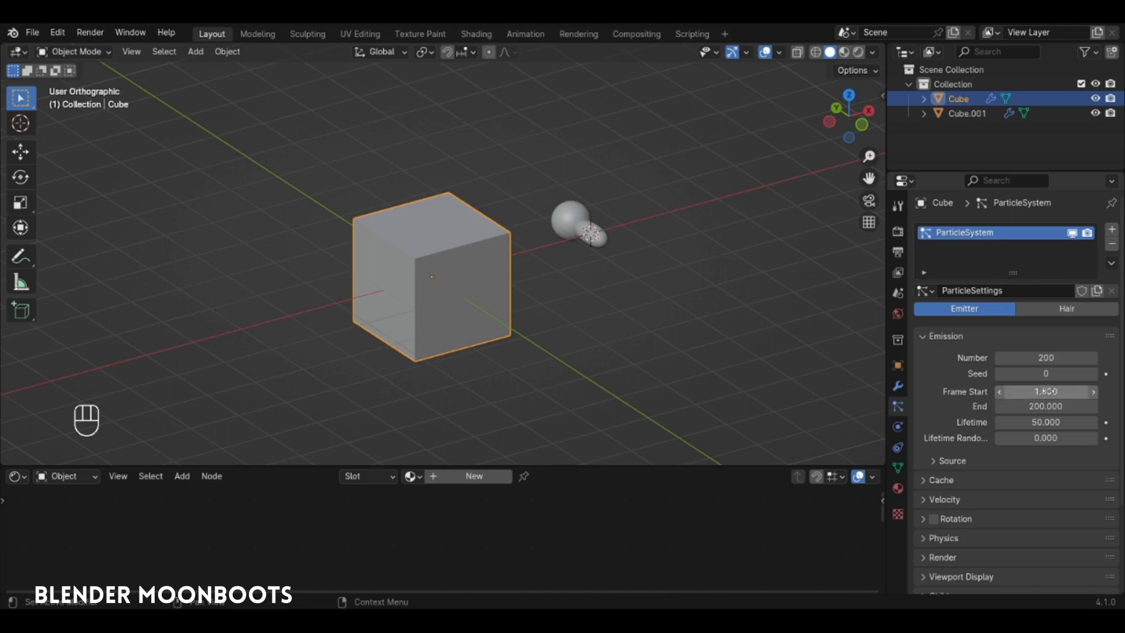
click(1046, 391)
key(Return)
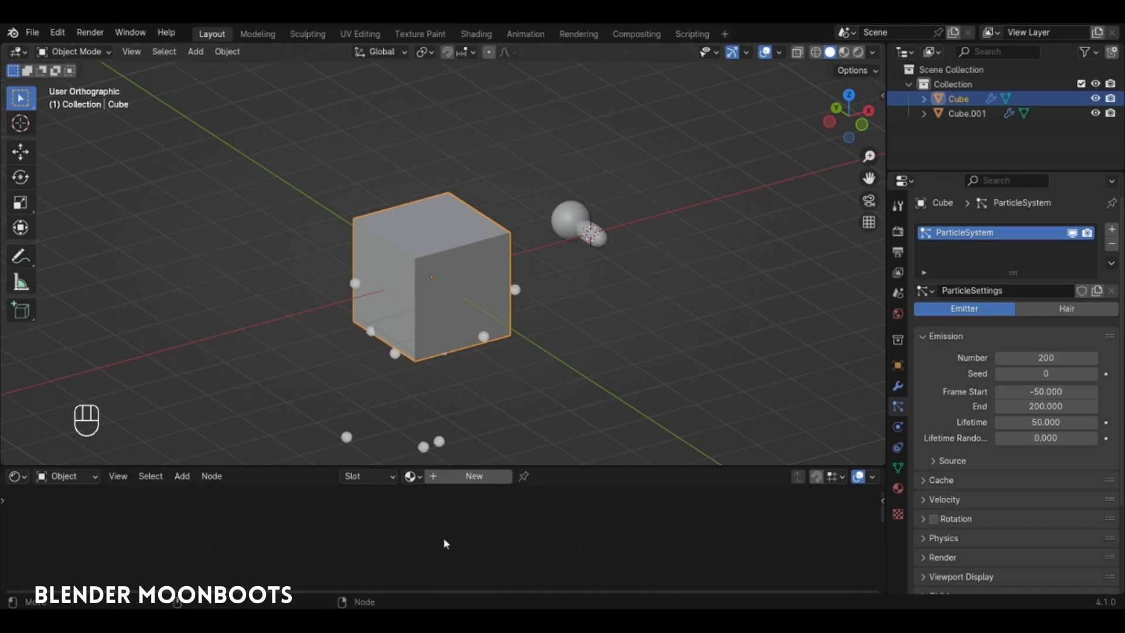
Step: Switch the lower editor to the Timeline and scrub the animation to frame 200
key(shift)
key(shift+F12)
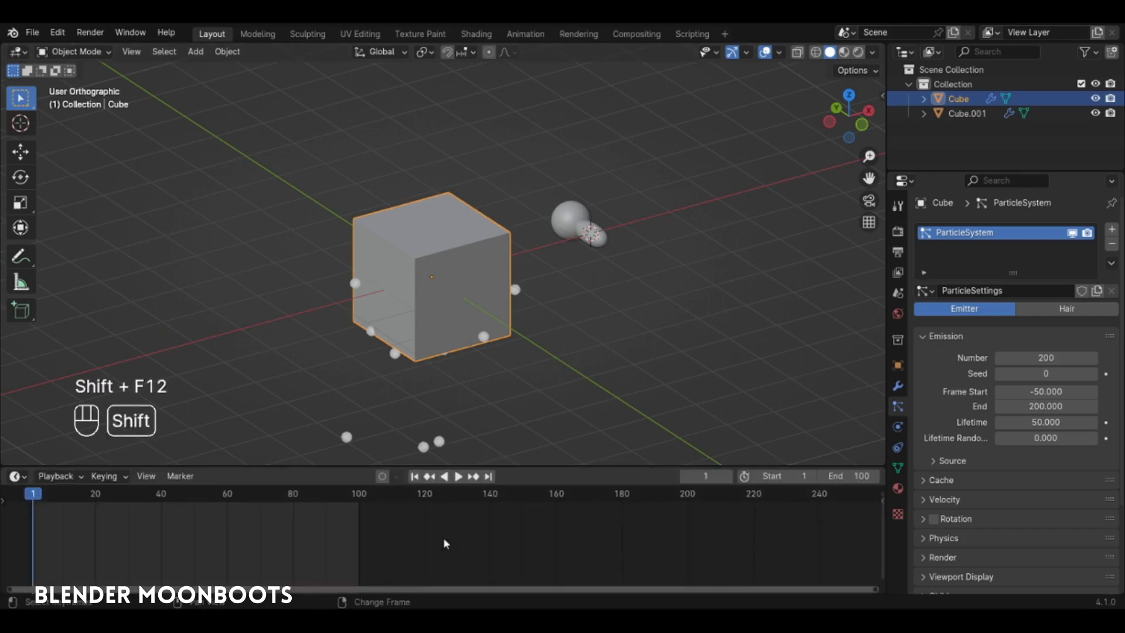
ctrl+alt+middle_drag(259, 546, 314, 538)
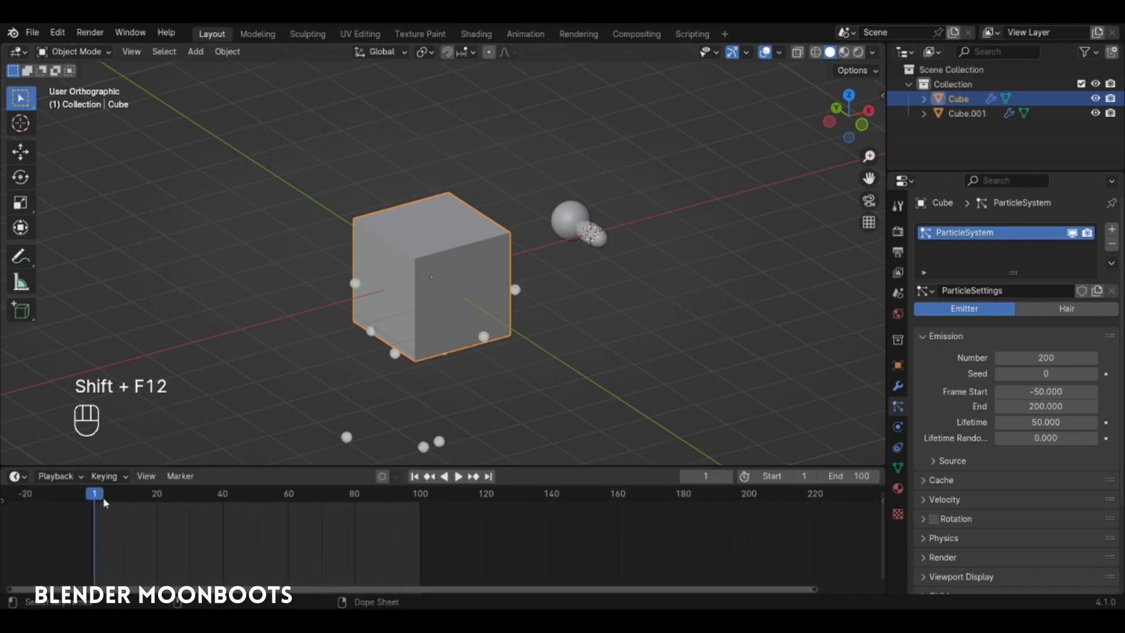
drag(103, 497, 751, 517)
Step: Set the scene's end frame to 200 and return the animation to frame 1
click(844, 475)
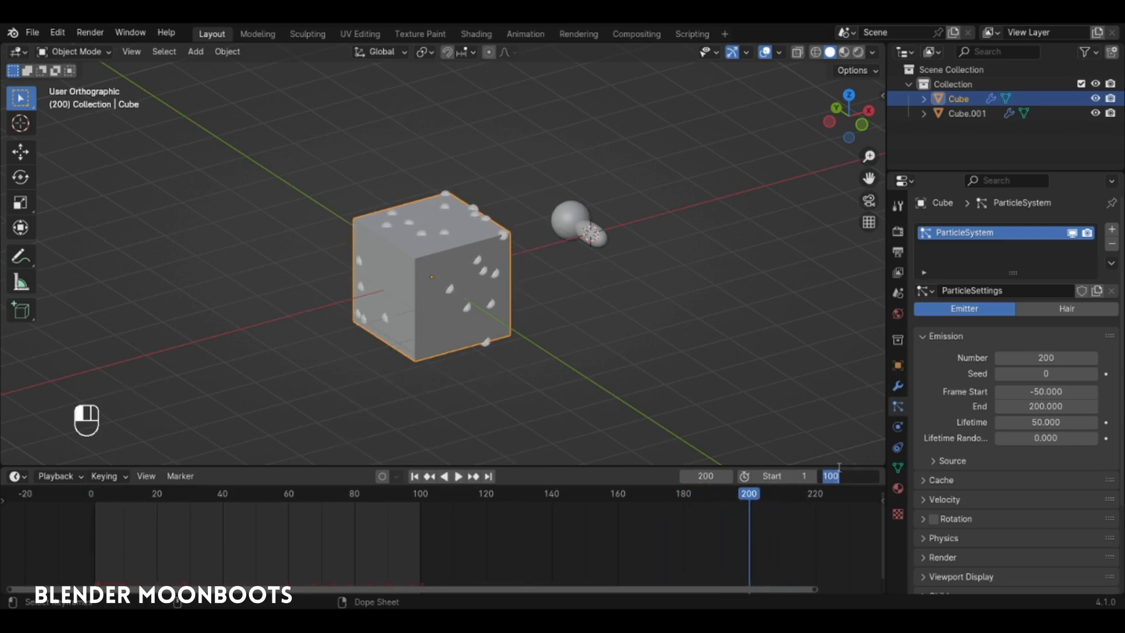
text(200)
key(Return)
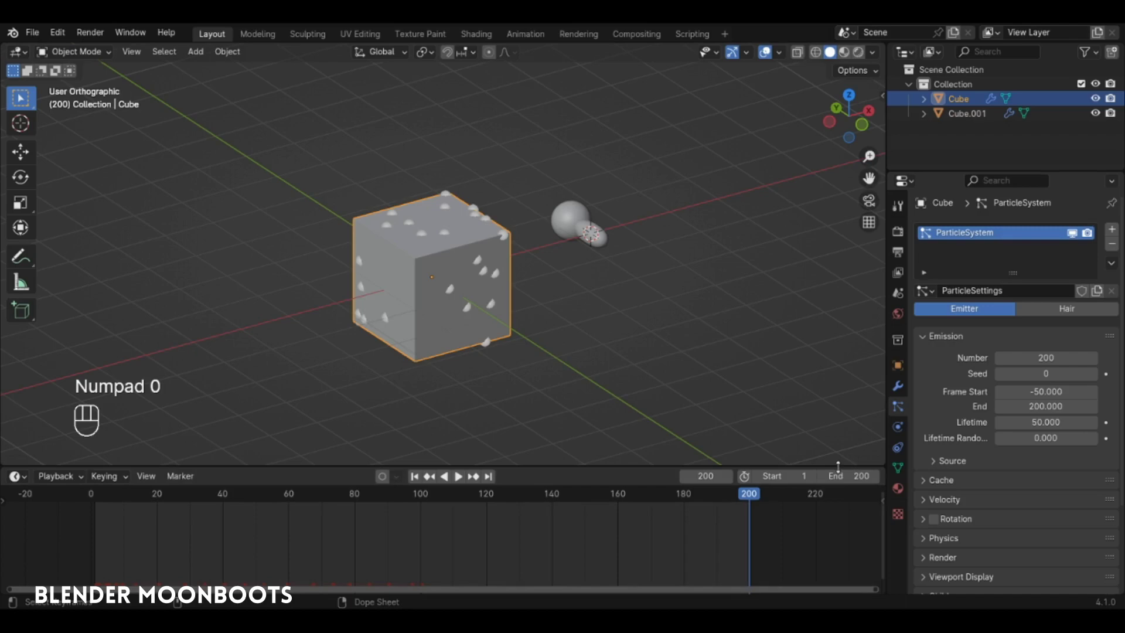
click(58, 476)
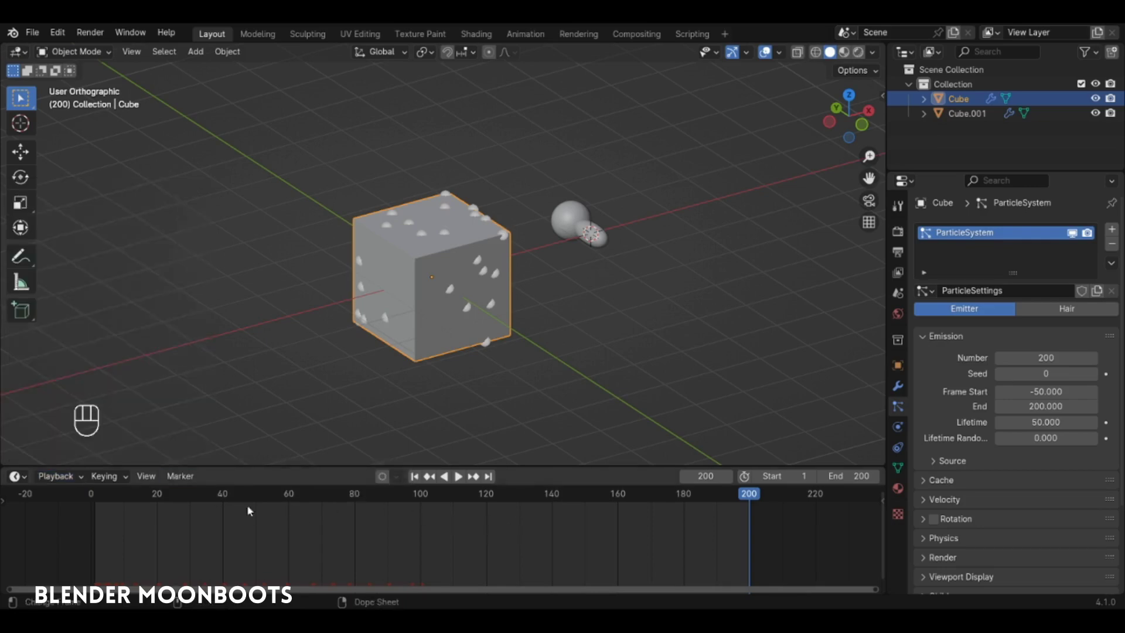
click(94, 497)
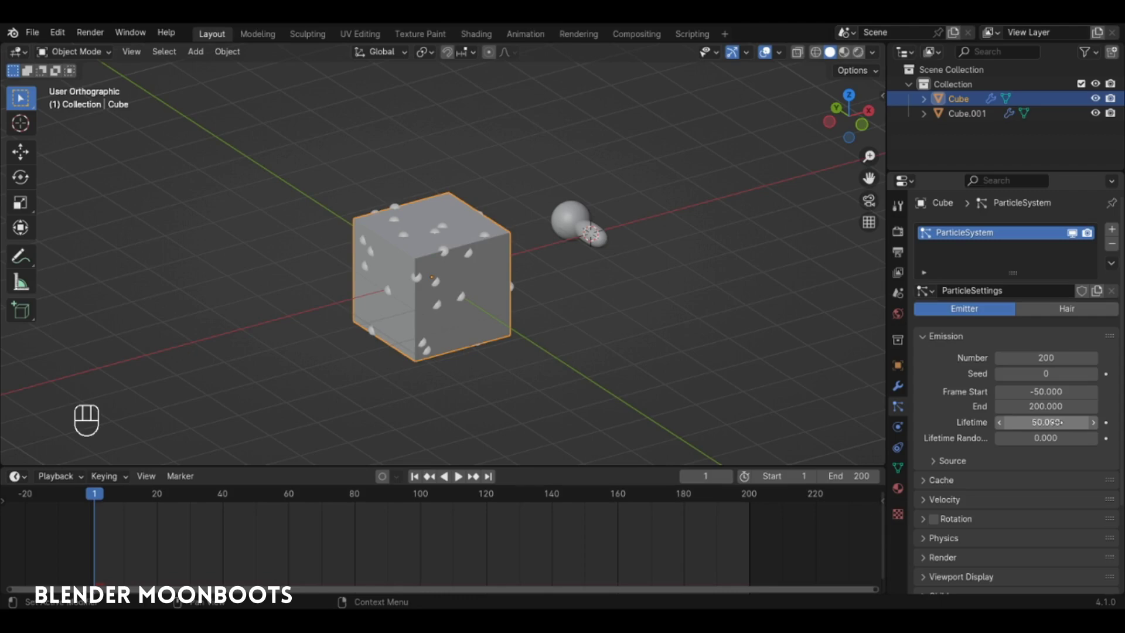
Step: Set the particle lifetime to 300, look over the emission source options and collapse the emission settings
click(1045, 422)
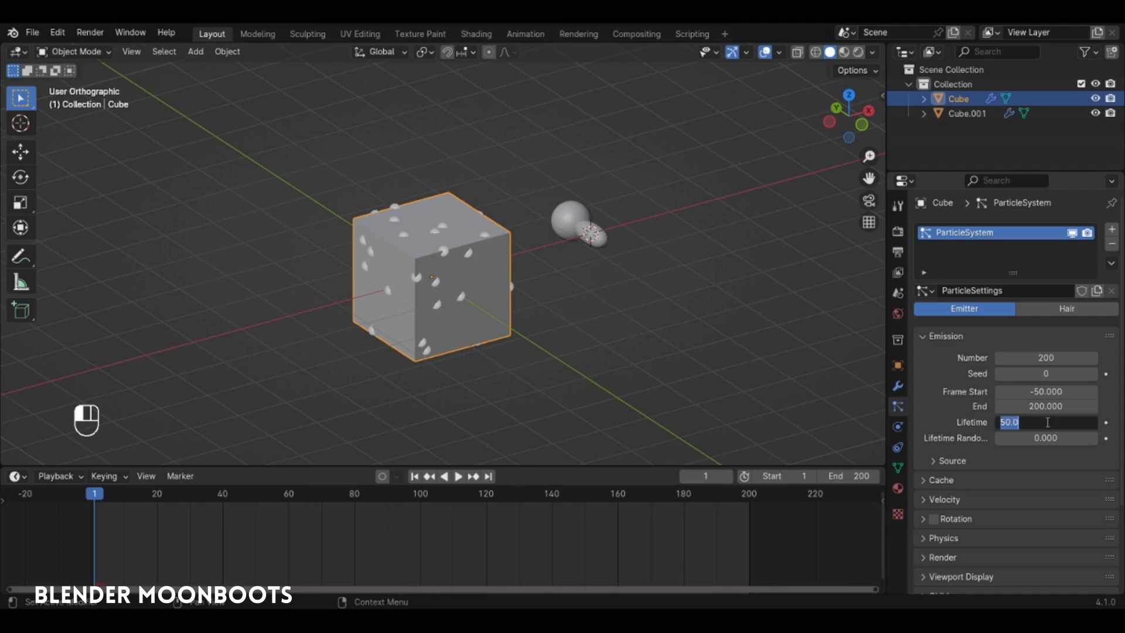
text(300)
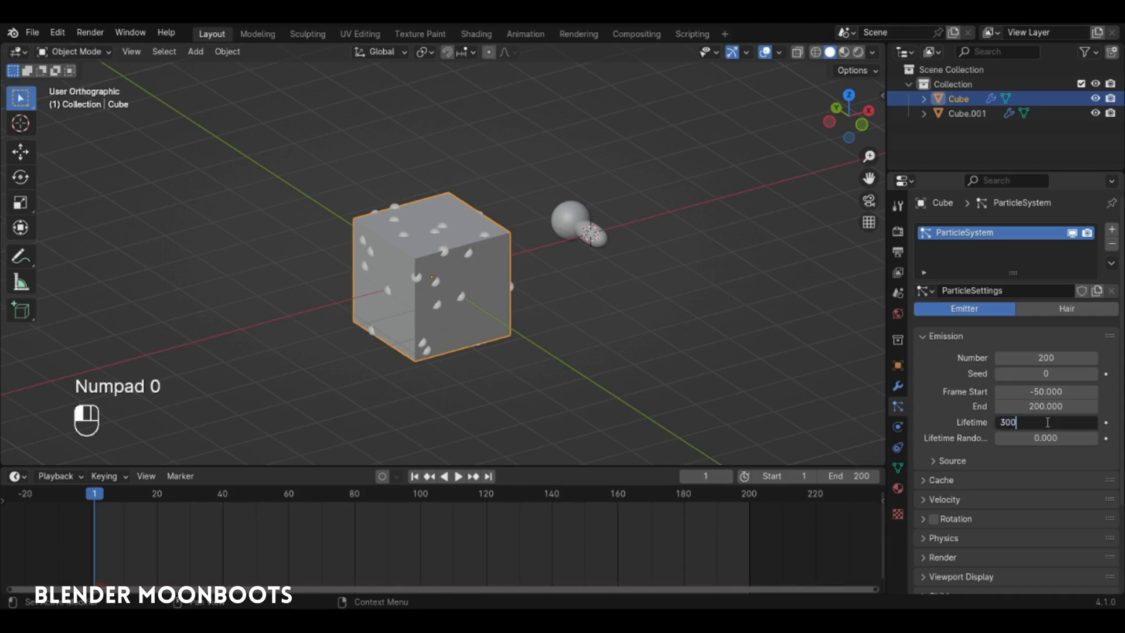
key(Return)
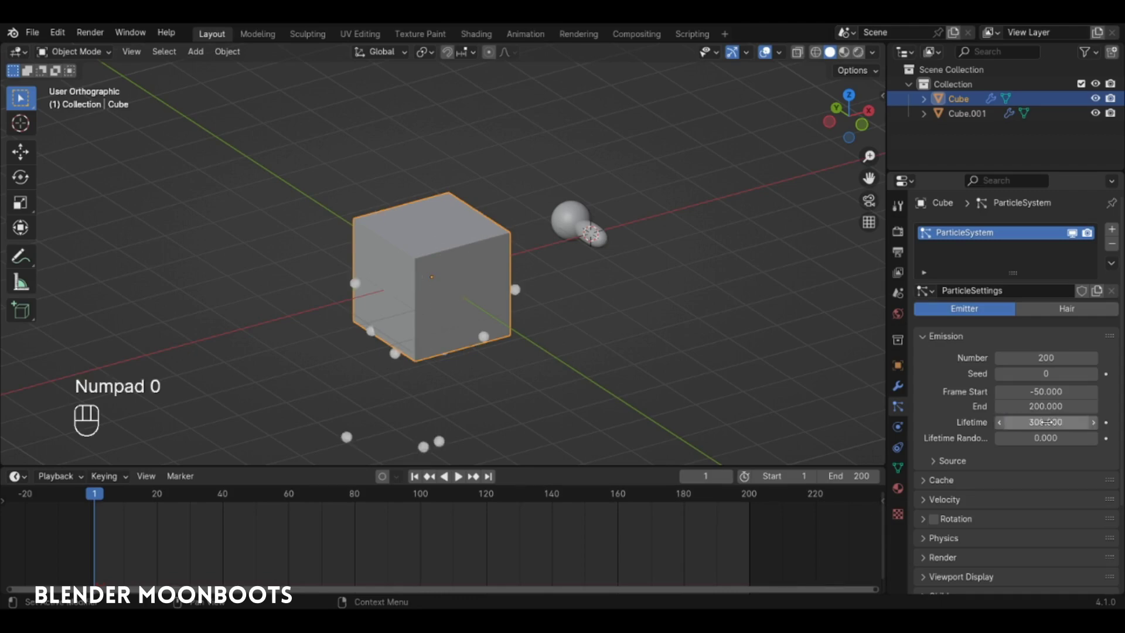
click(934, 462)
scroll(992, 469, down, 3)
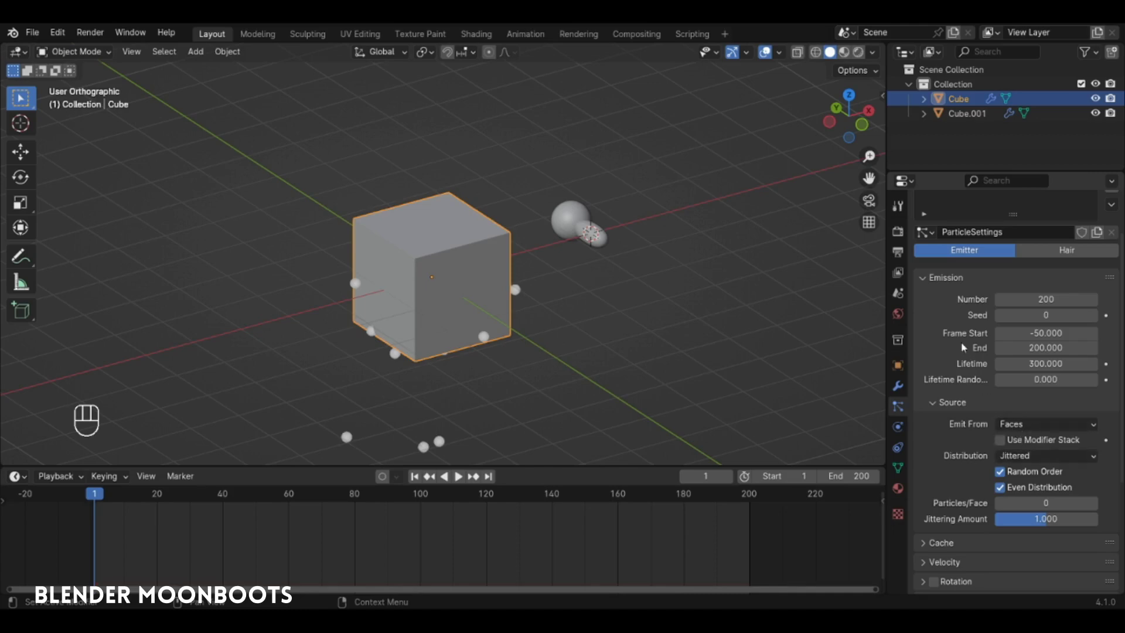
click(922, 281)
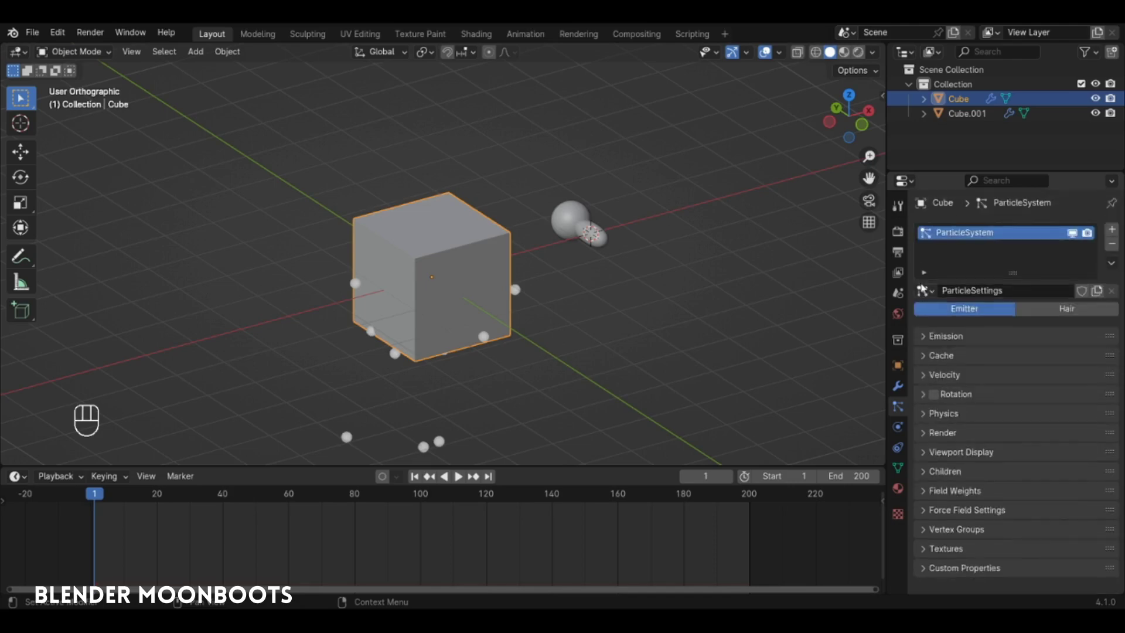
Step: Render the particles as Object, using the small sphere-and-body model (Cube.001) as the instance object
click(926, 432)
click(1020, 455)
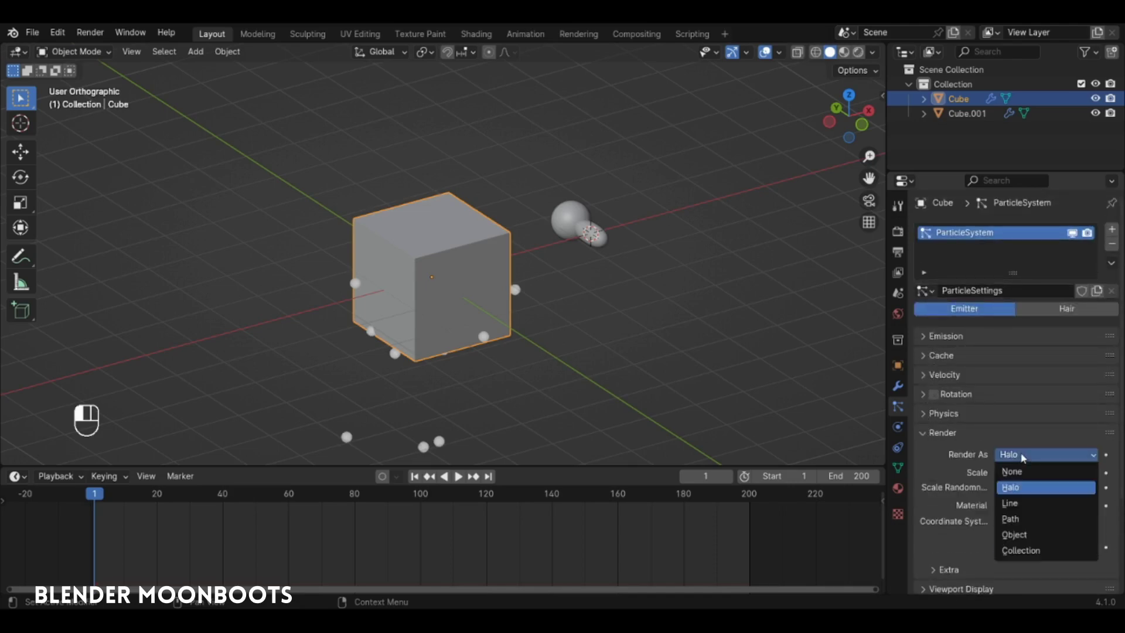
click(1046, 539)
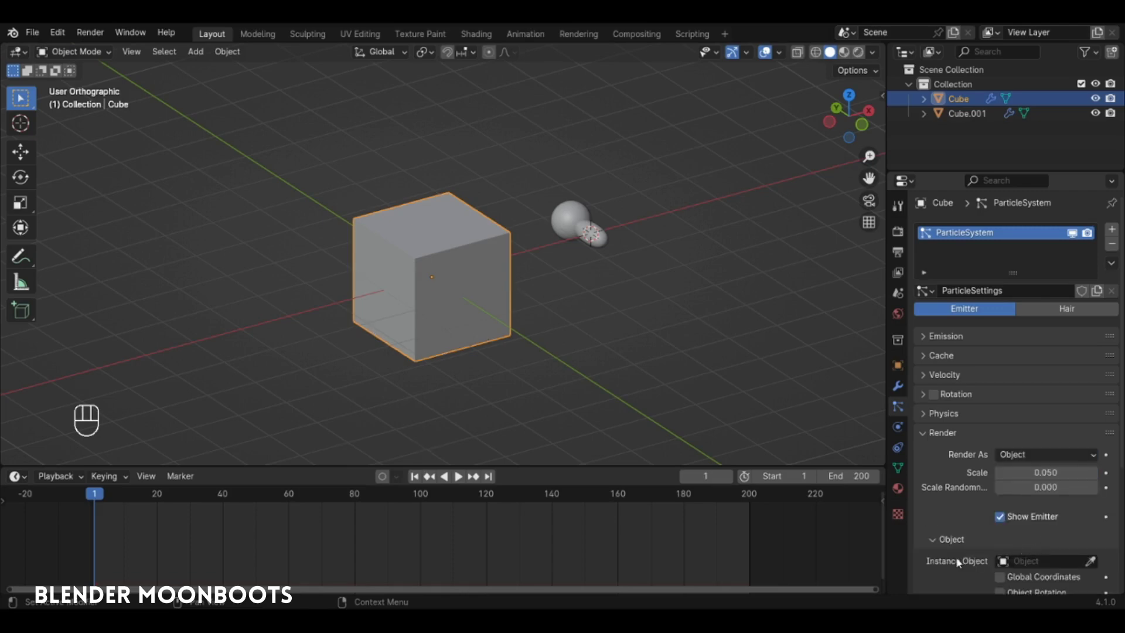
scroll(958, 562, down, 1)
click(1088, 532)
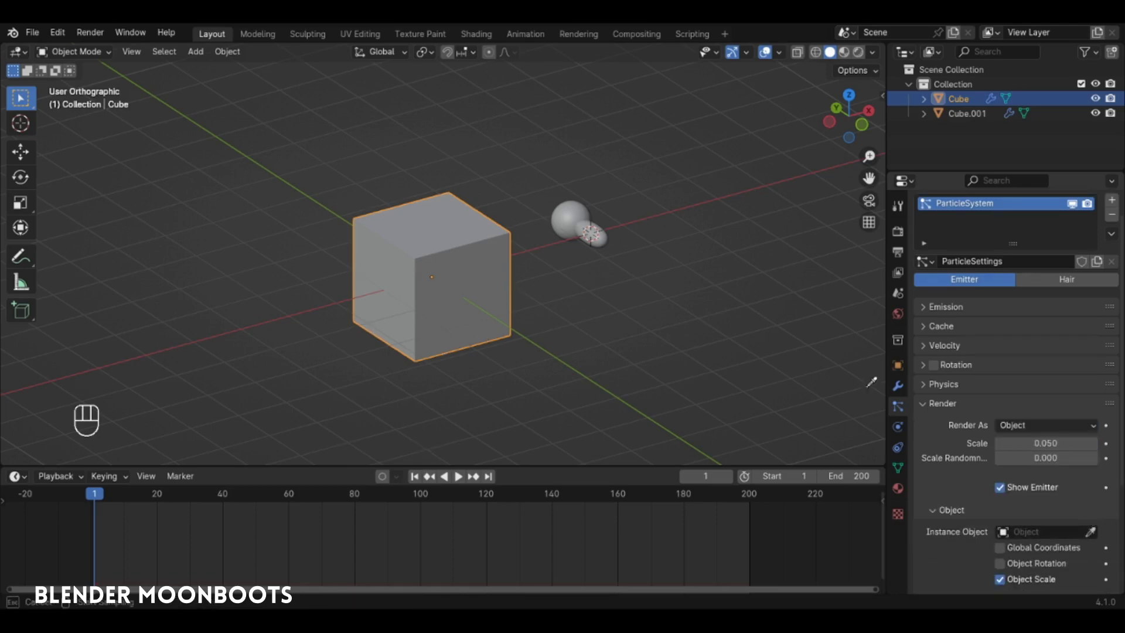
click(587, 225)
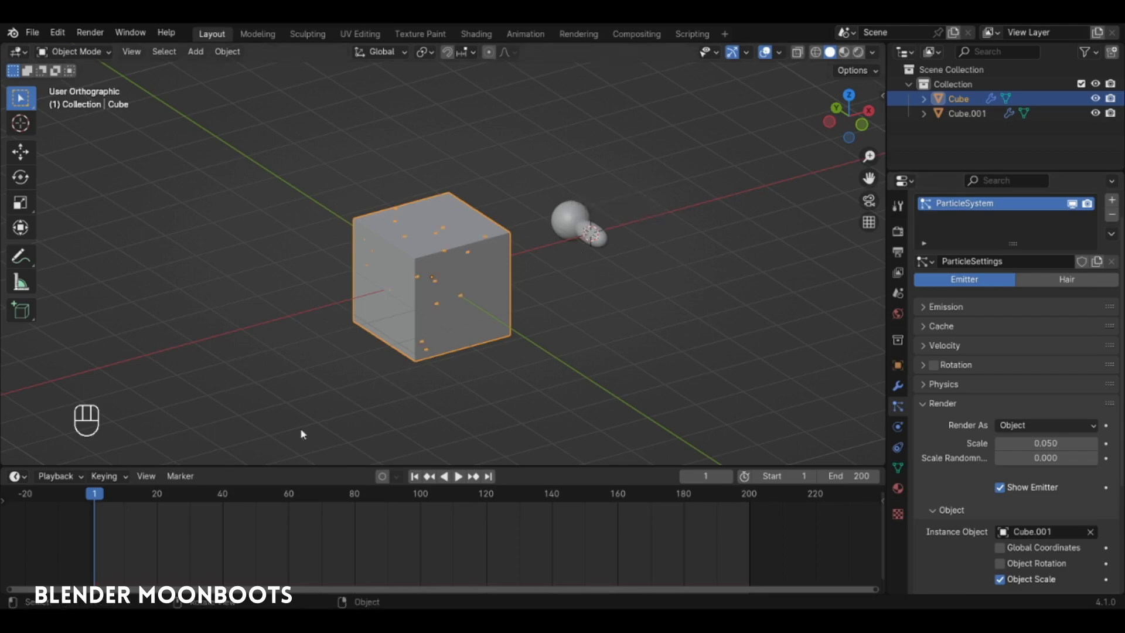
Step: Play the particle animation briefly, stop it and scrub to frame 14 to inspect the instances
key(space)
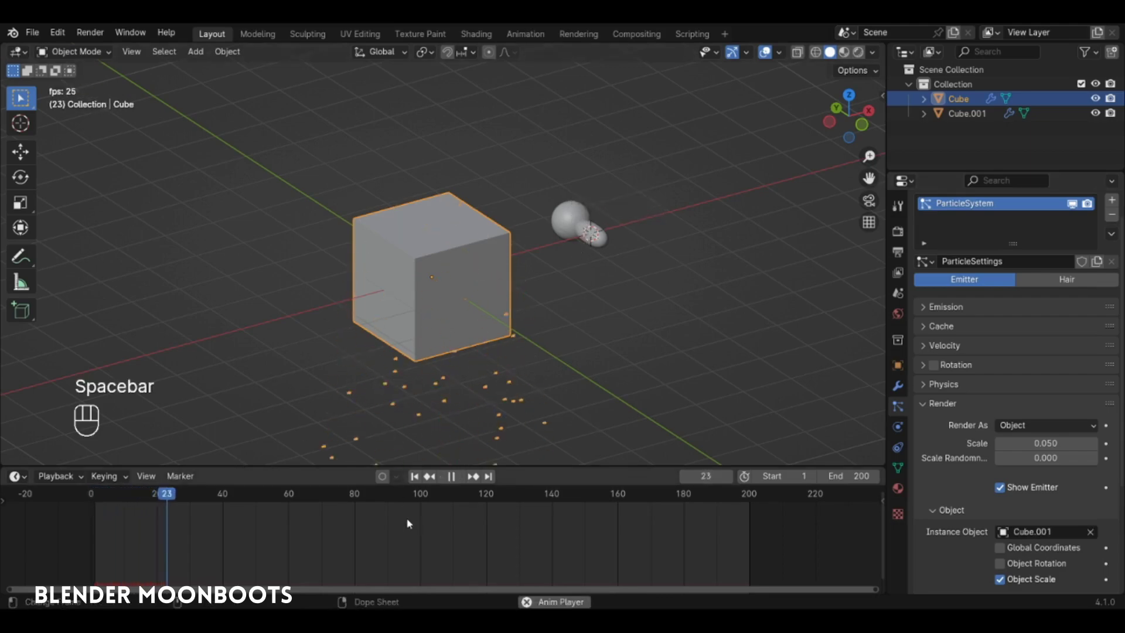
key(space)
alt+shift+drag(493, 365, 511, 251)
alt+shift+drag(512, 319, 515, 358)
drag(258, 497, 137, 518)
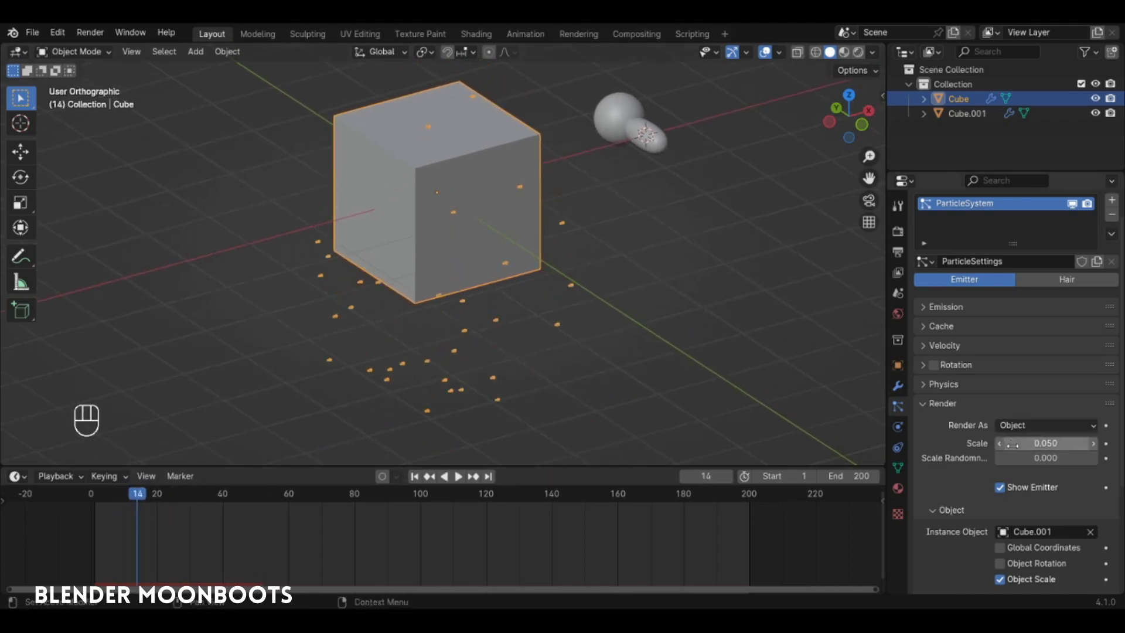
Step: Increase the particle render scale to 0.358, leave scale randomness at 0 and collapse the render settings
drag(1010, 448, 1055, 445)
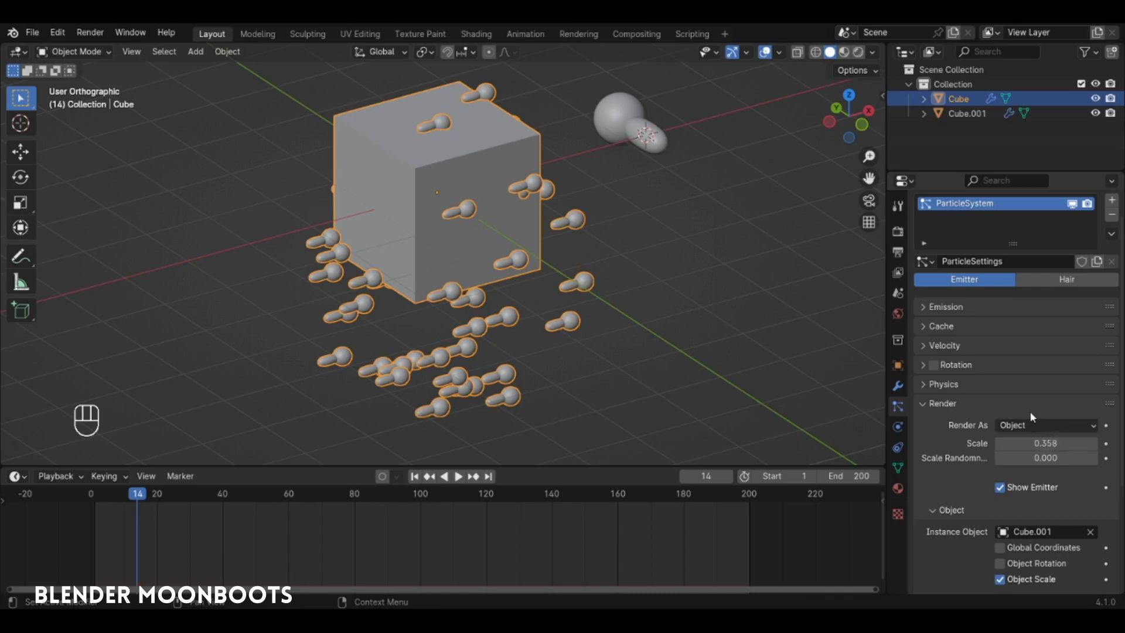
drag(1000, 458, 961, 454)
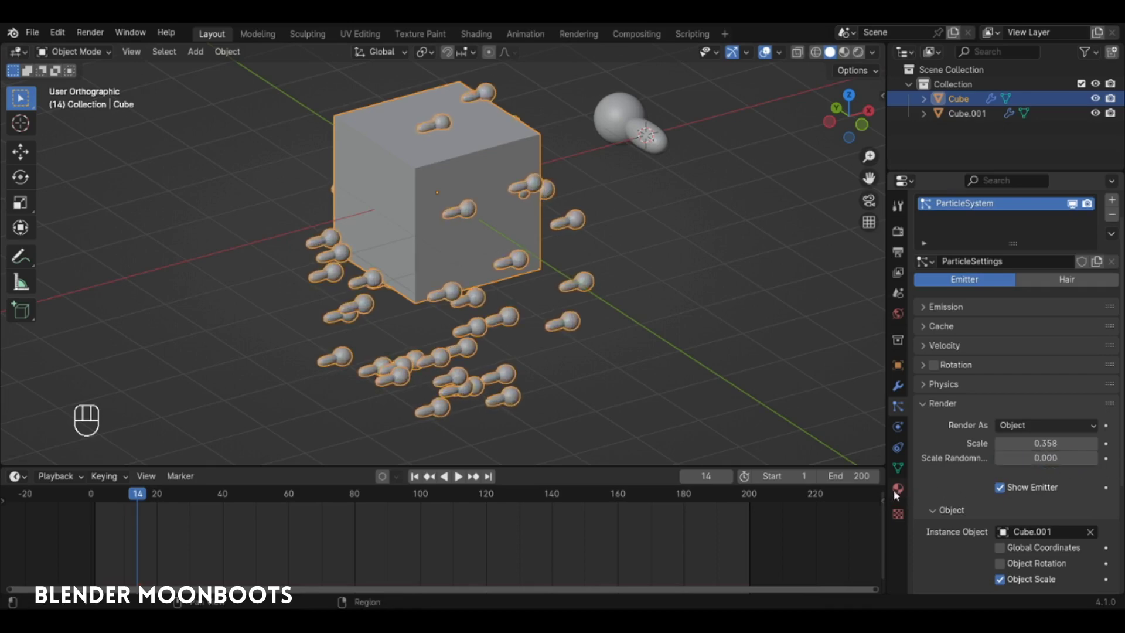
click(920, 406)
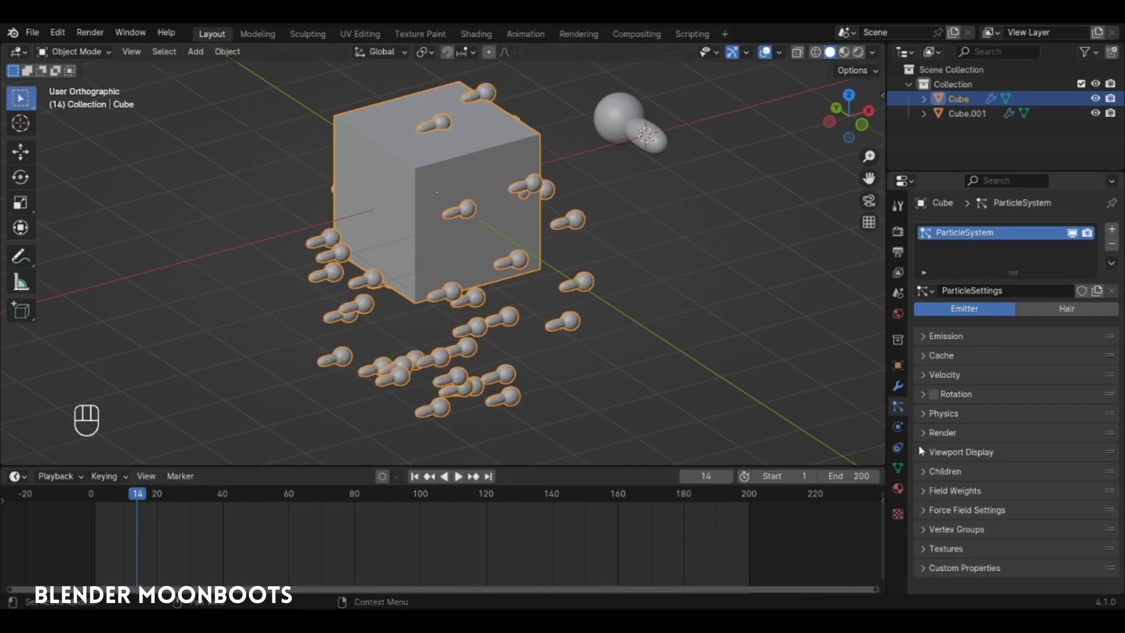
Step: Change the particle physics type to Boids and expand the boid brain rules
click(924, 414)
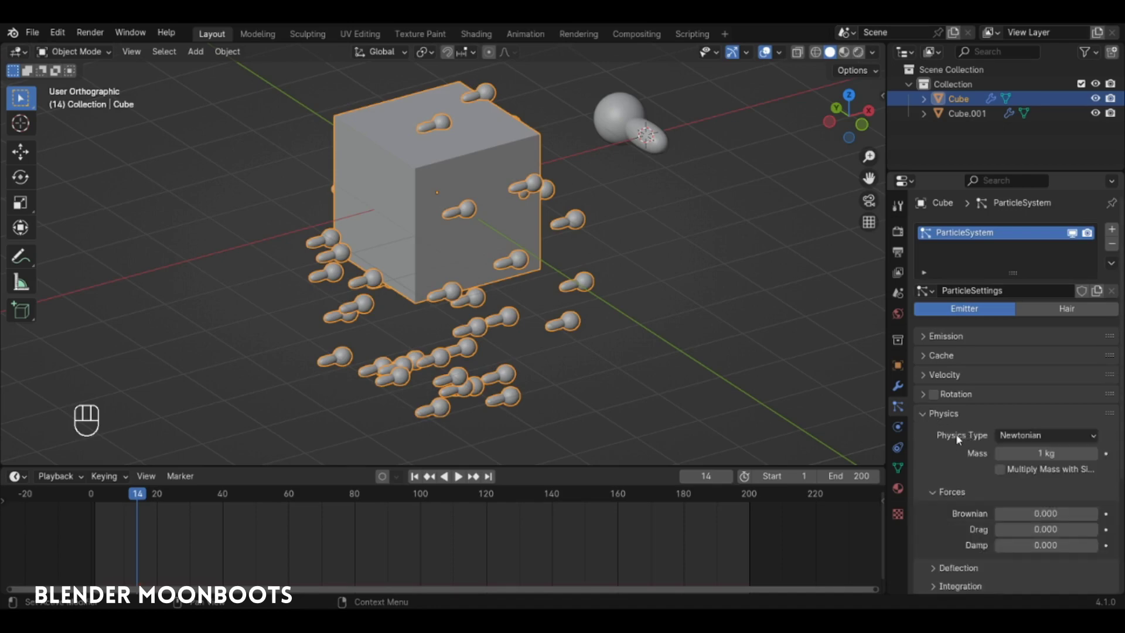
click(1017, 439)
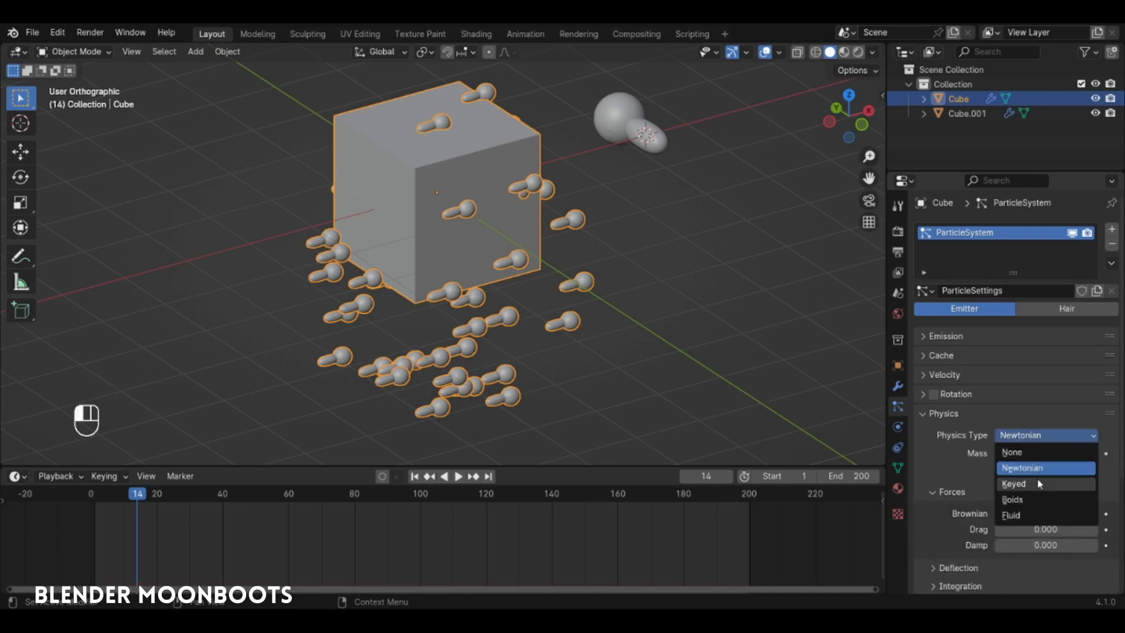
click(1036, 499)
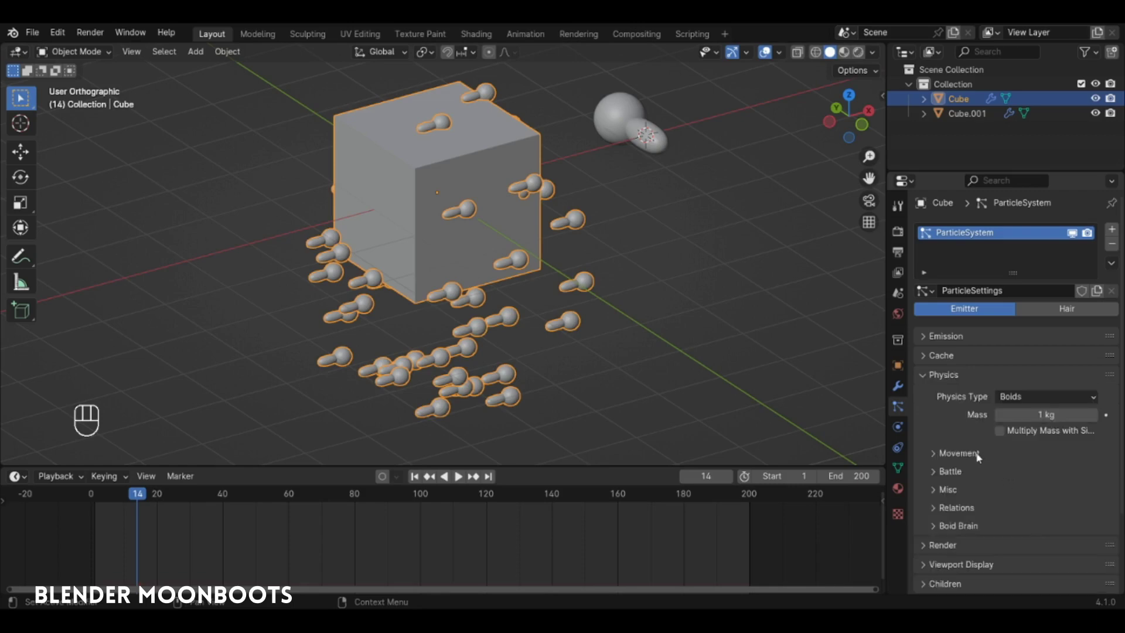
click(934, 525)
scroll(976, 489, down, 6)
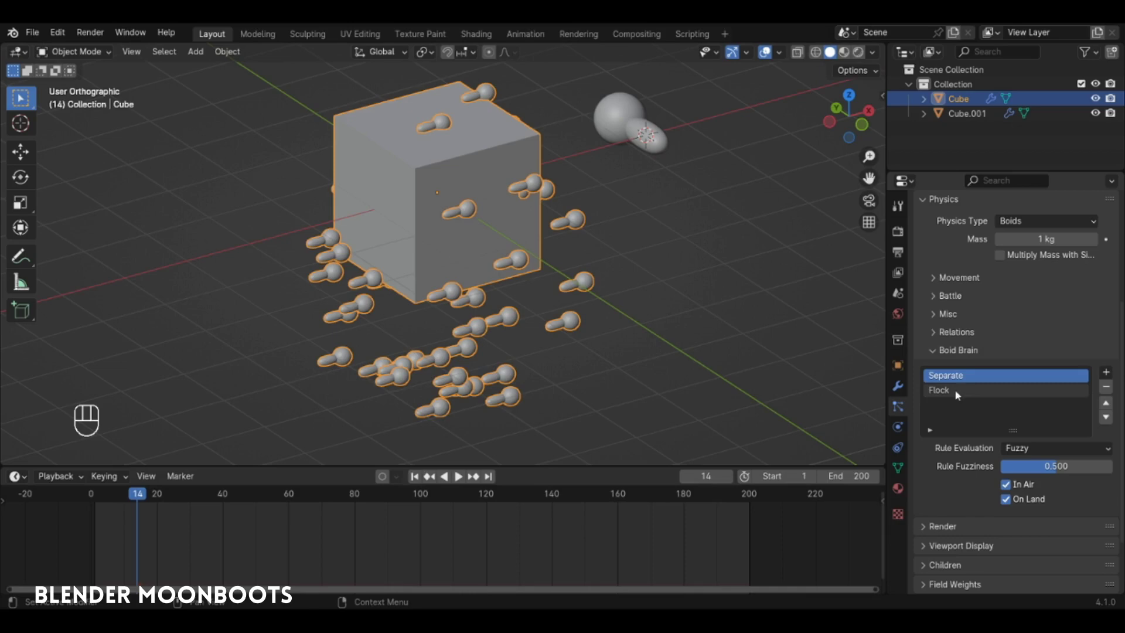
Step: Replace the Flock rule in the boid brain with a Goal rule and move it above Separate
click(954, 391)
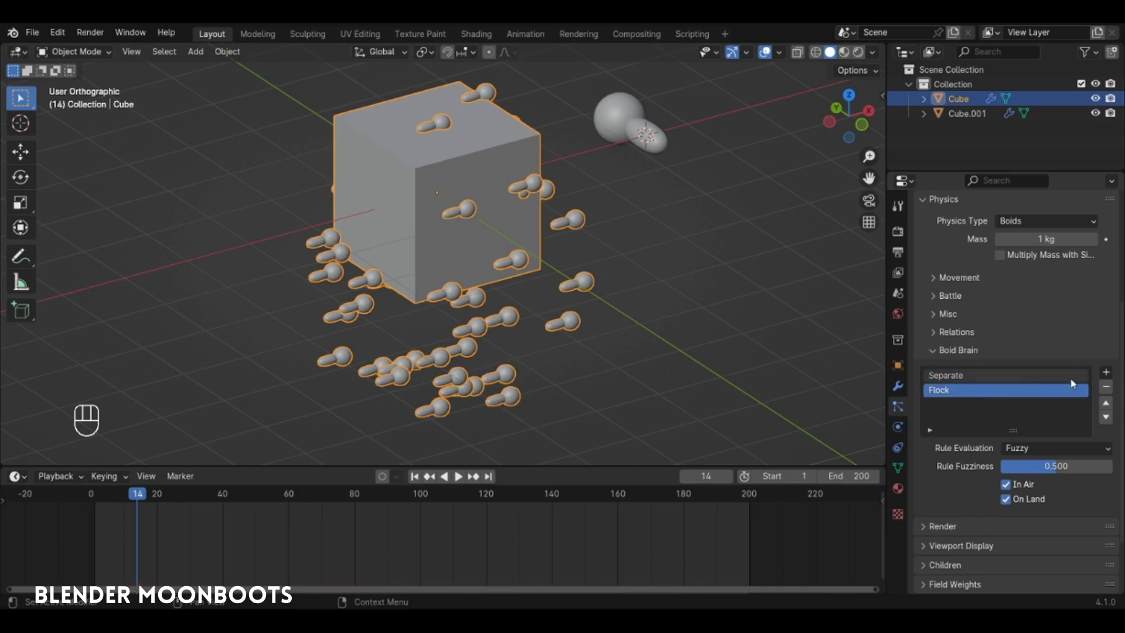
click(1106, 388)
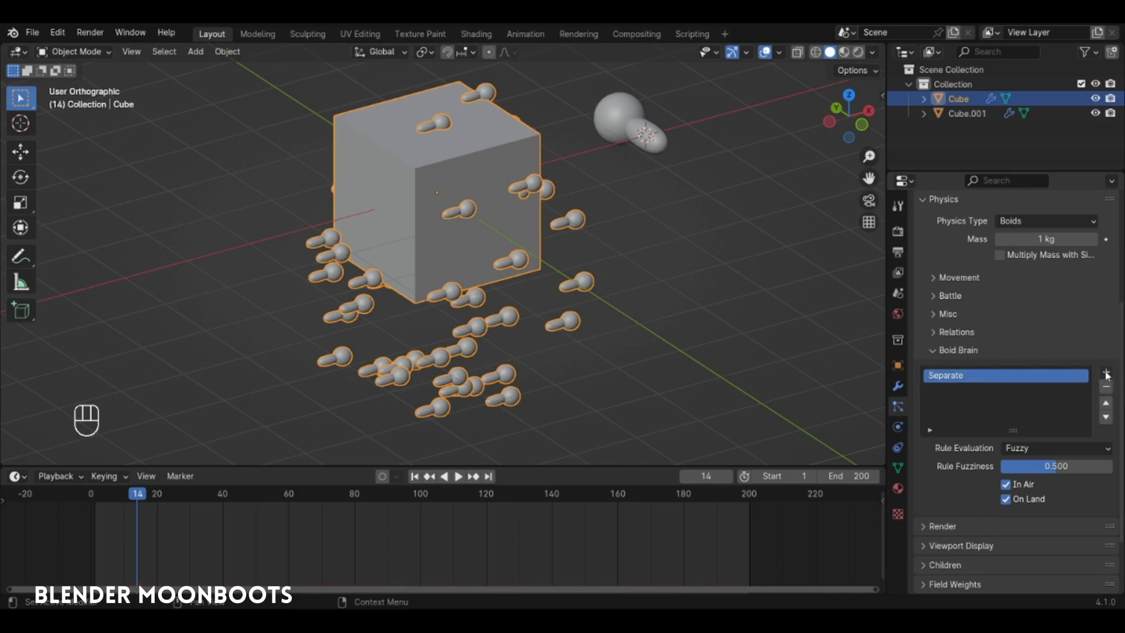
click(1106, 373)
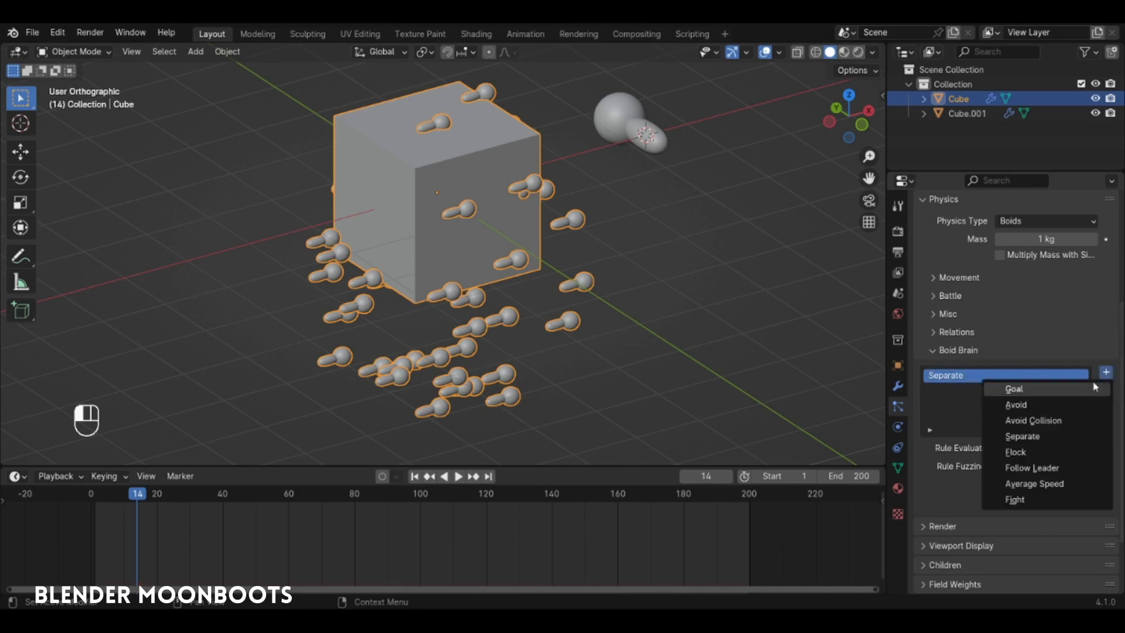
click(1037, 390)
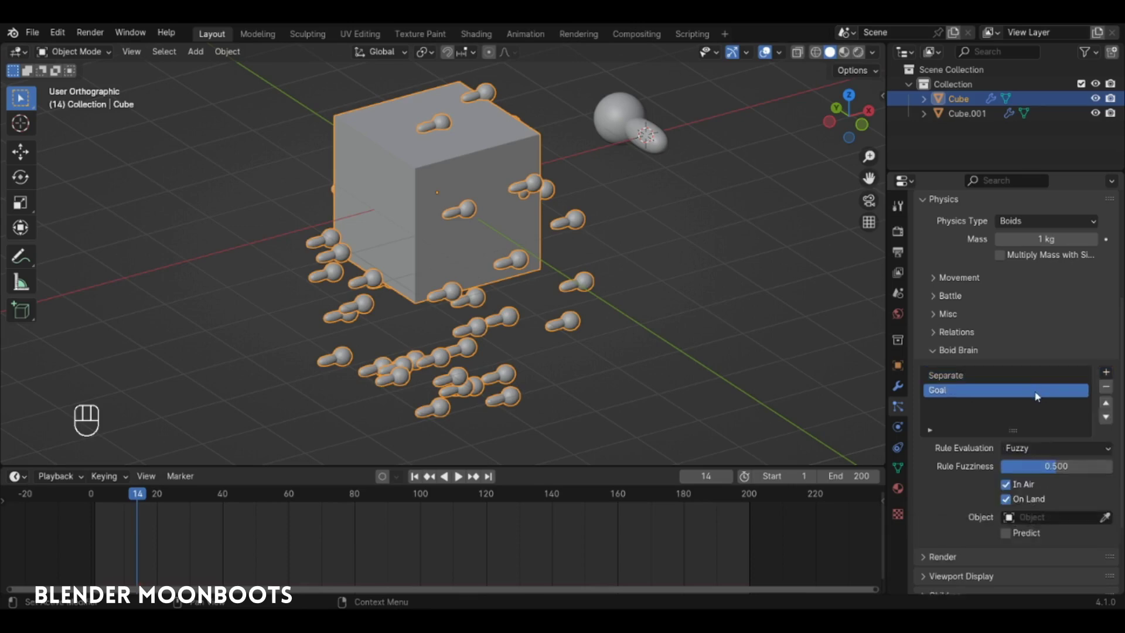
click(1106, 404)
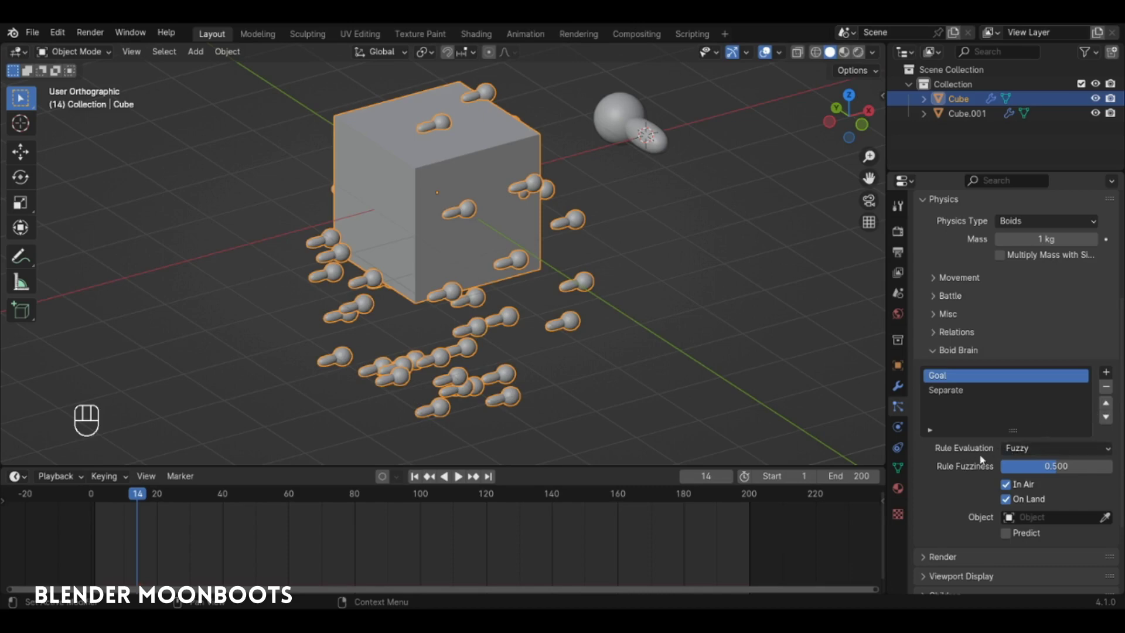
Step: Keep rule evaluation on Fuzzy, set rule fuzziness to 1.000 and assign the large cube as the goal object
click(1033, 450)
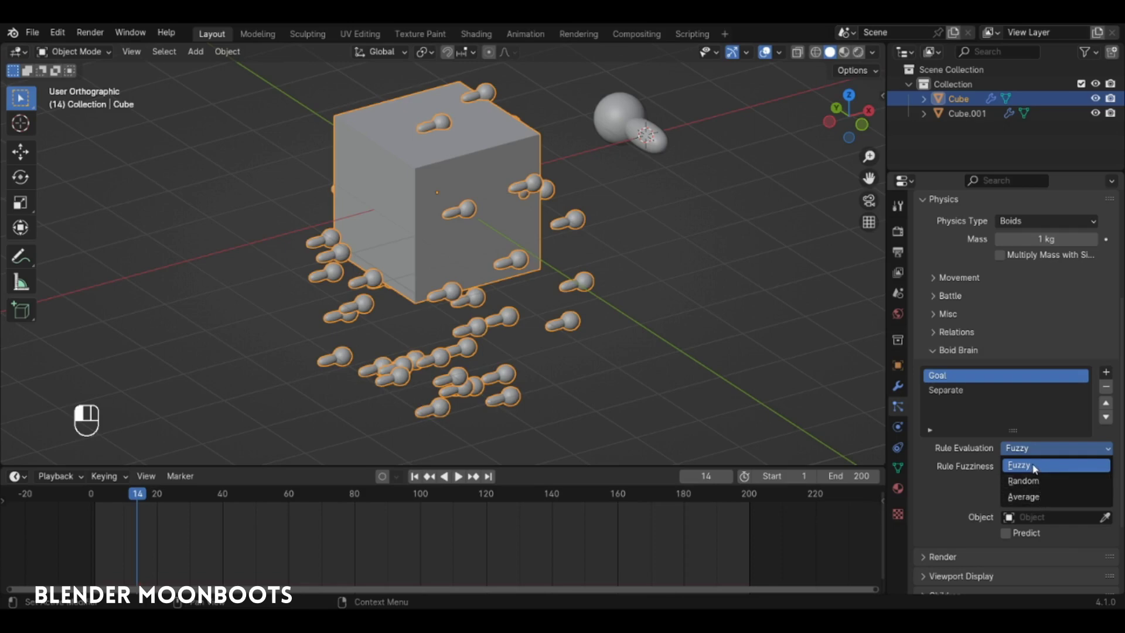
click(1034, 467)
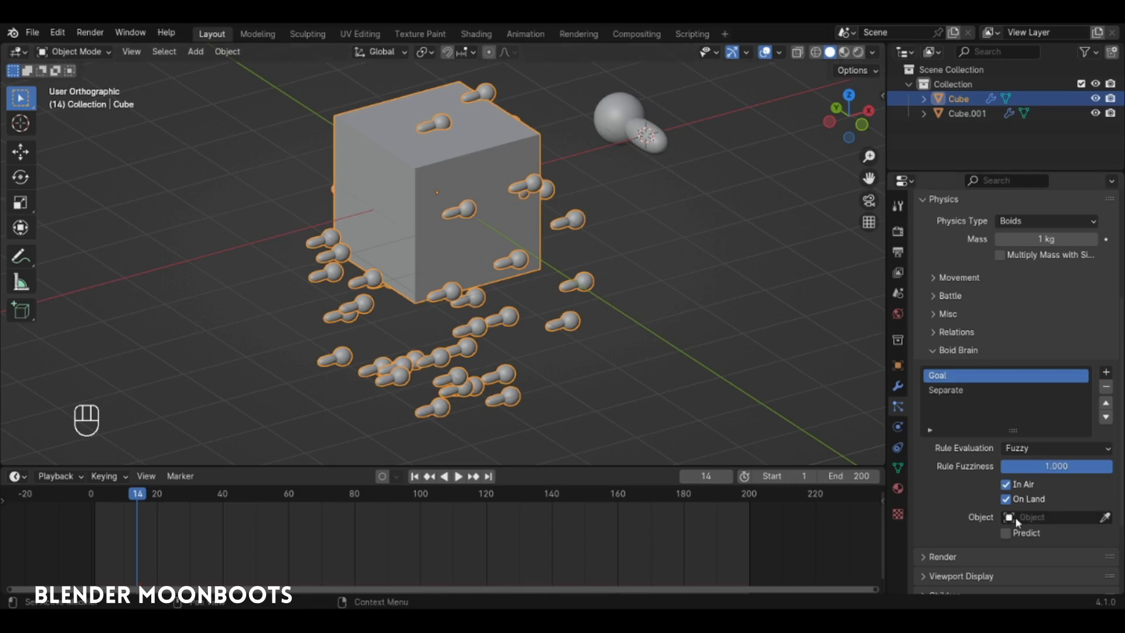
click(453, 153)
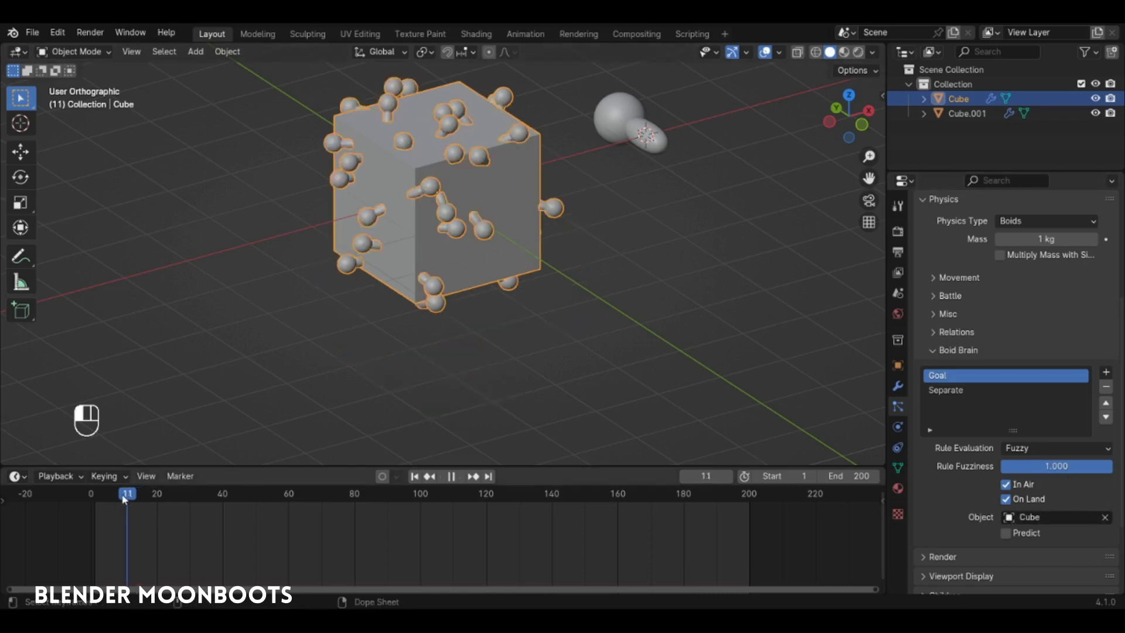
Step: Play the animation from the start and examine how the boids move around the cube
key(shift+Left)
key(space)
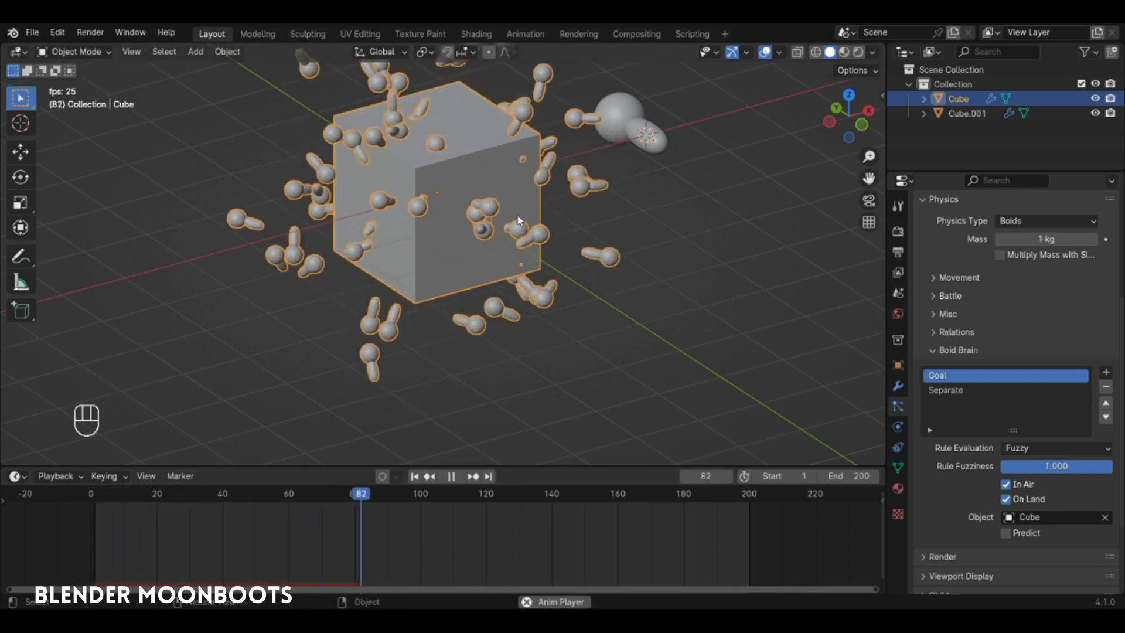
alt+shift+drag(546, 260, 573, 312)
mouse_move(573, 312)
ctrl+alt+mouse_down()
mouse_move(577, 322)
mouse_move(575, 306)
ctrl+alt+mouse_up()
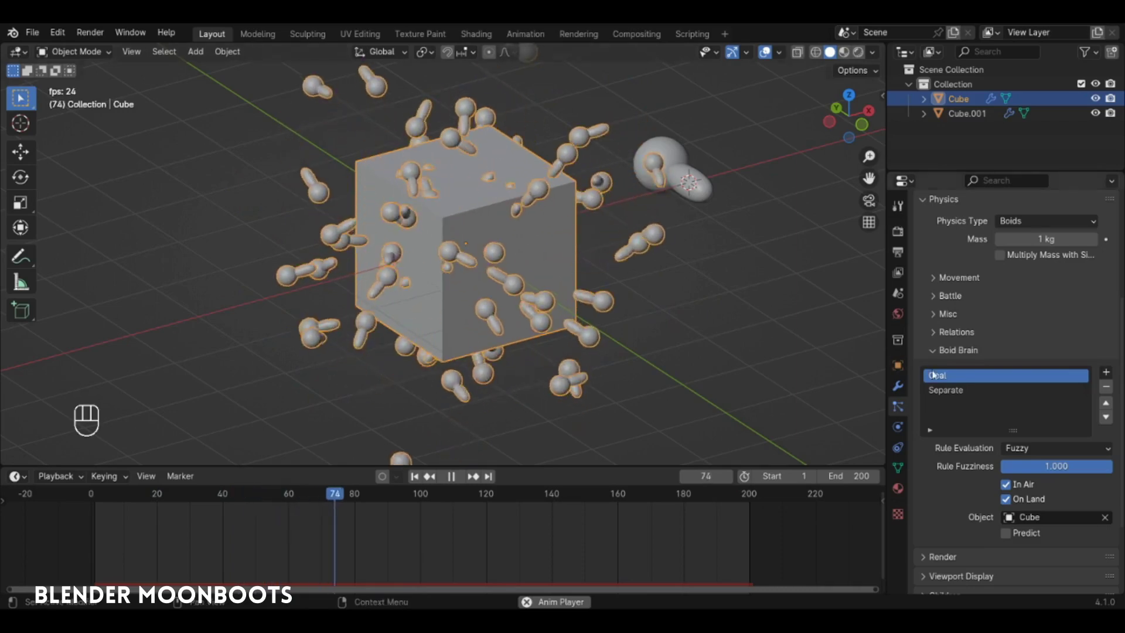
Step: Remove the Separate rule from the boid brain and replay the animation, briefly checking inside the cube with X-ray
click(955, 392)
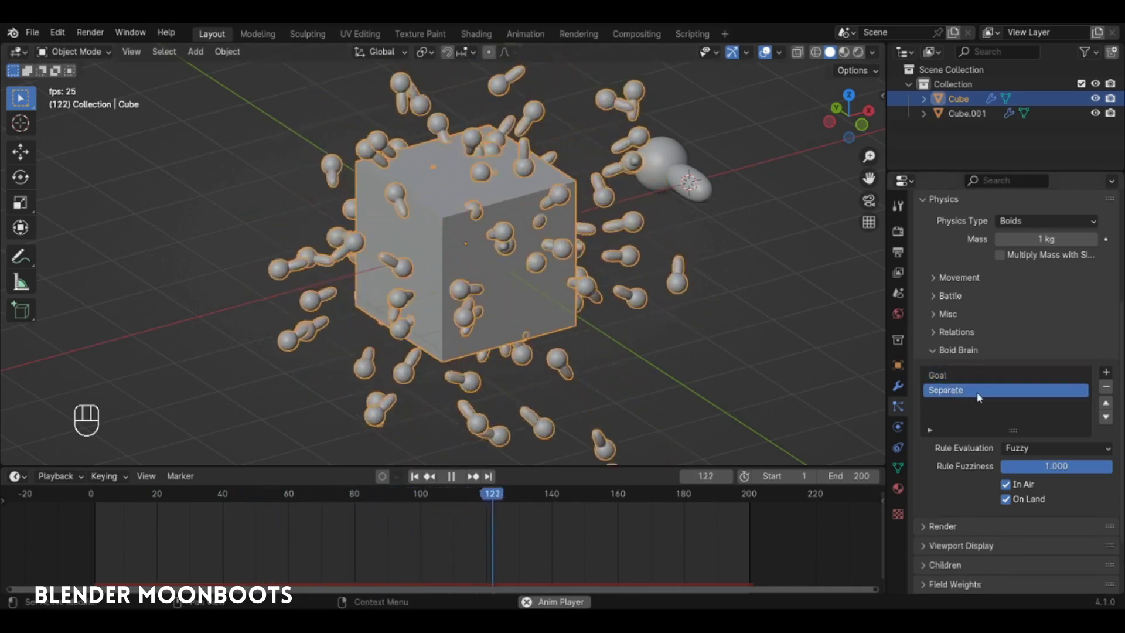
click(1107, 388)
key(space)
key(space)
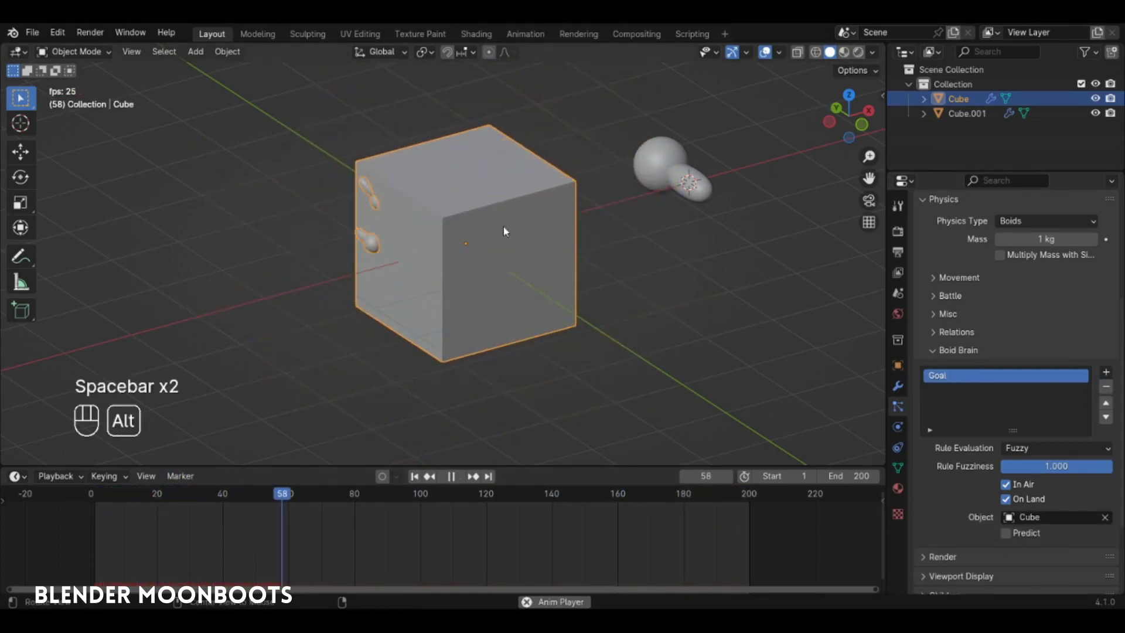
key(alt+z)
key(alt+z)
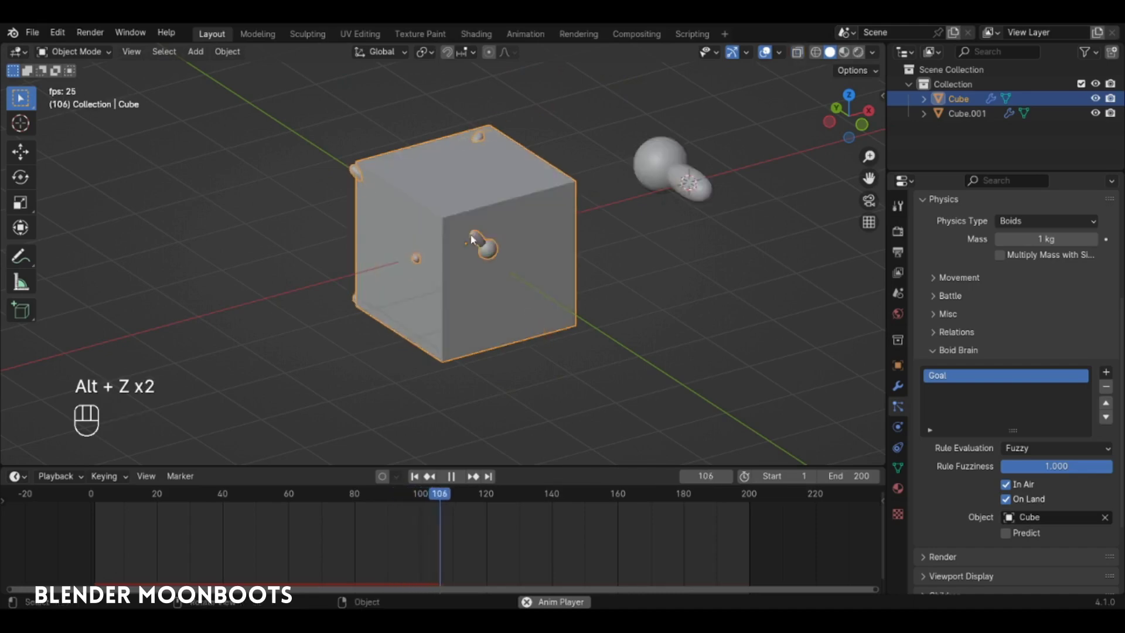
Step: Add a Separate rule back below Goal in the boid brain and briefly replay the animation
click(1106, 372)
click(1038, 436)
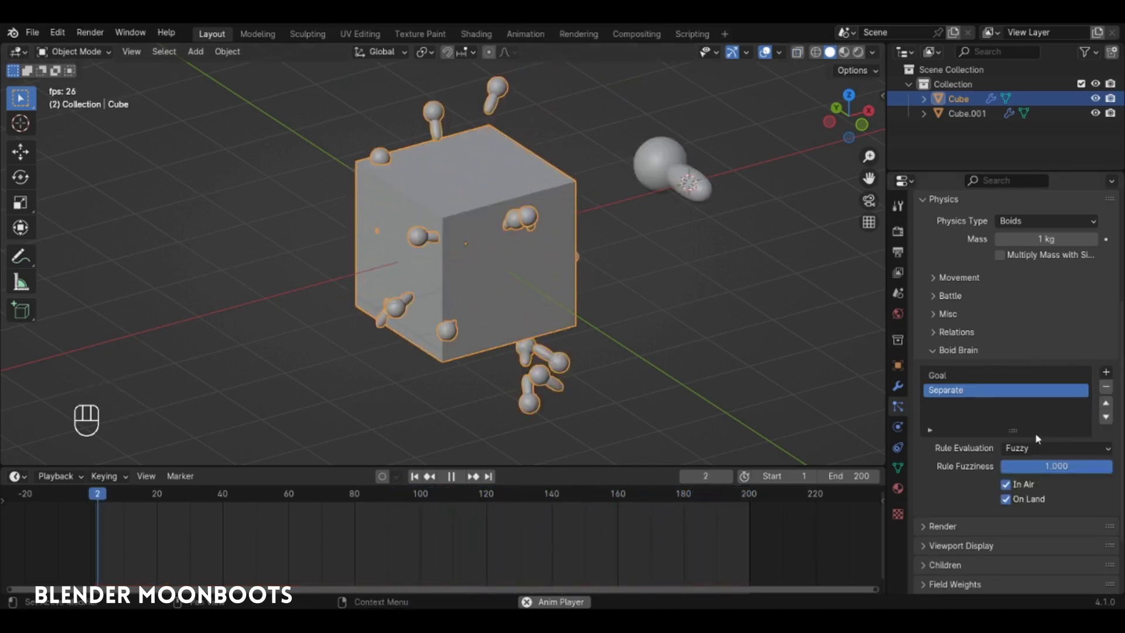
key(space)
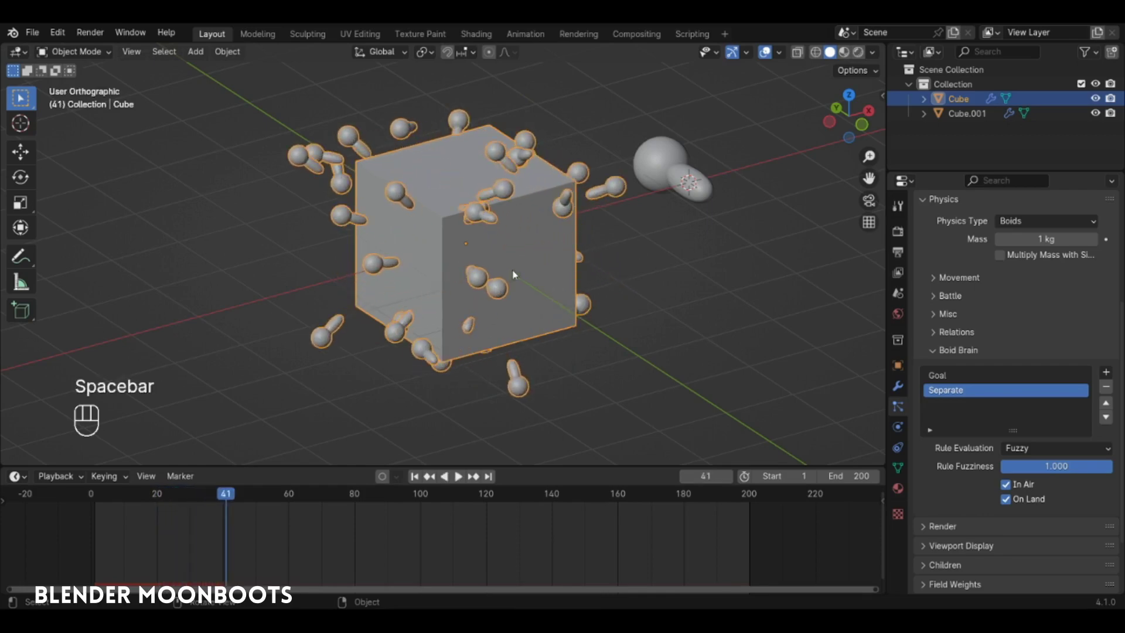
Step: Reset the 3D cursor to the world origin, add a new mesh cube there and turn on X-ray
key(alt)
middle_drag(527, 263, 536, 241)
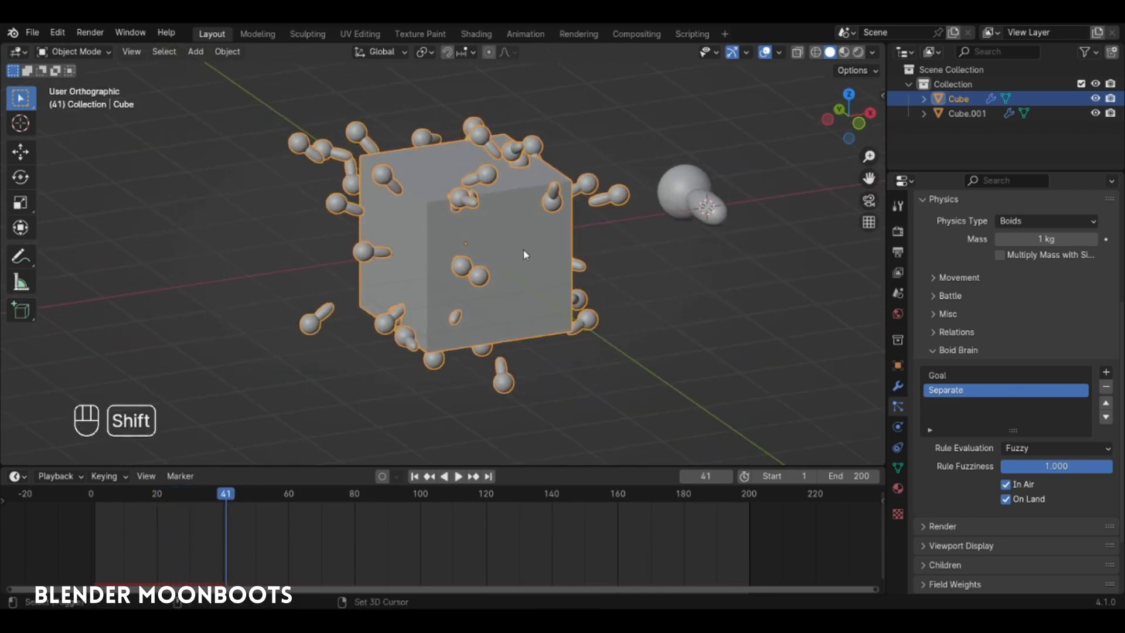
key(shift+c)
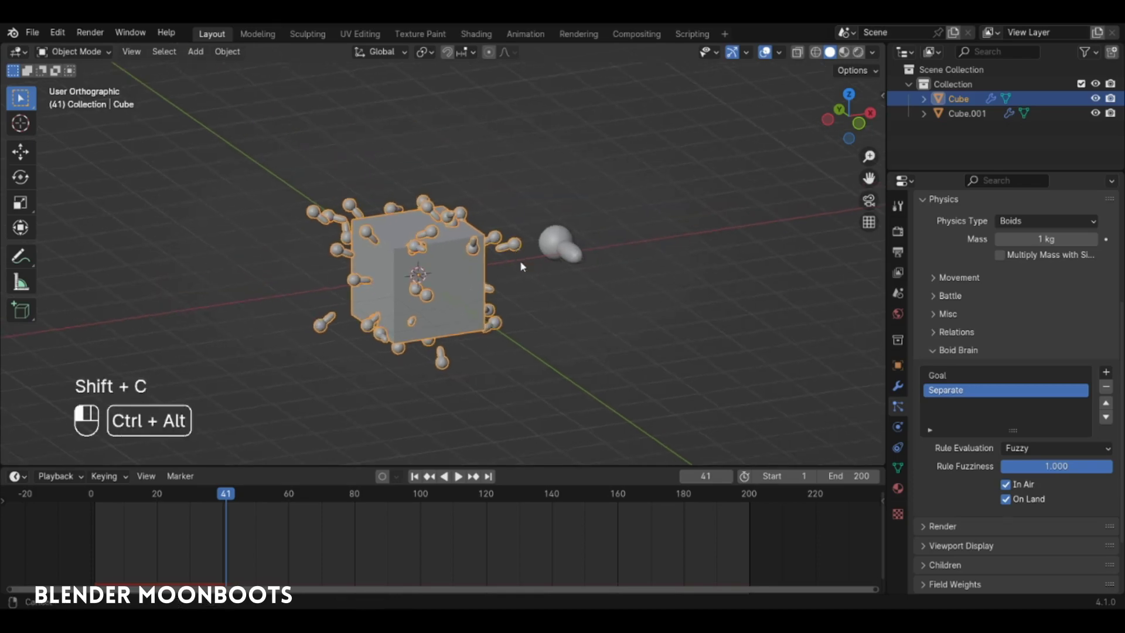
scroll(519, 260, up, 3)
key(shift+a)
mouse_move(528, 268)
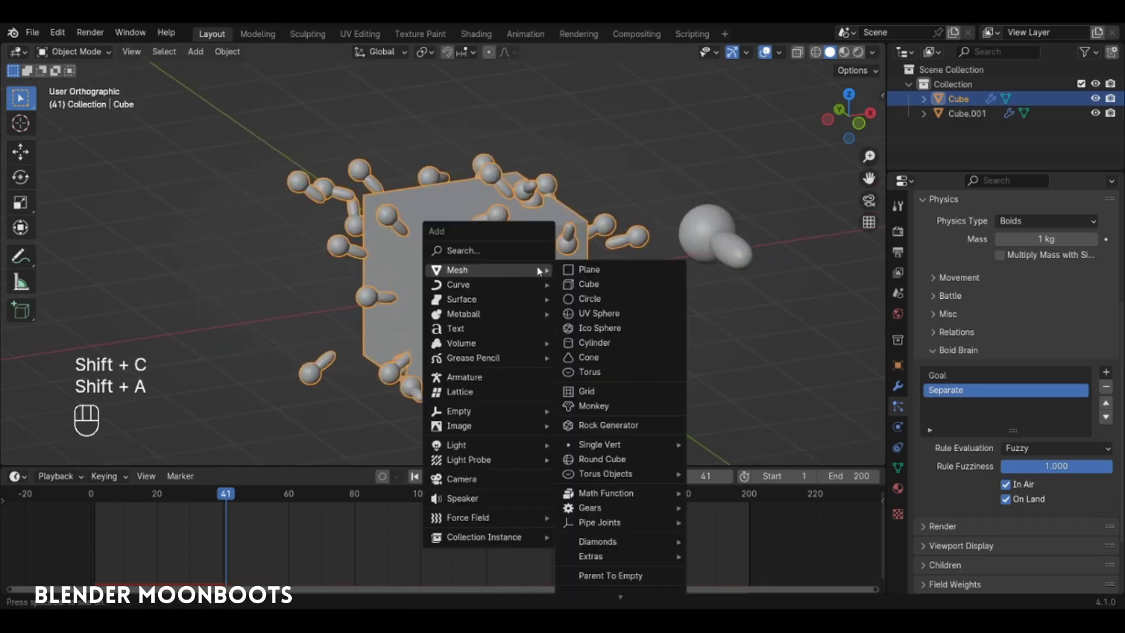
click(608, 287)
key(alt+z)
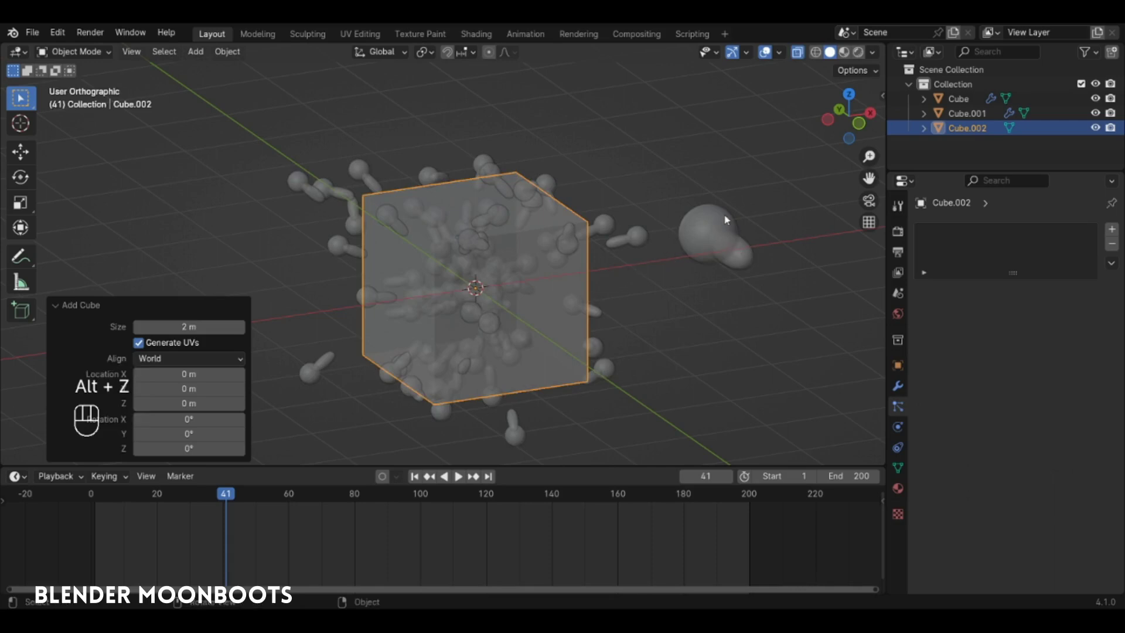
Step: Scale the new cube's mesh down to about 0.635 so it sits inside the large cube
key(Tab)
key(s)
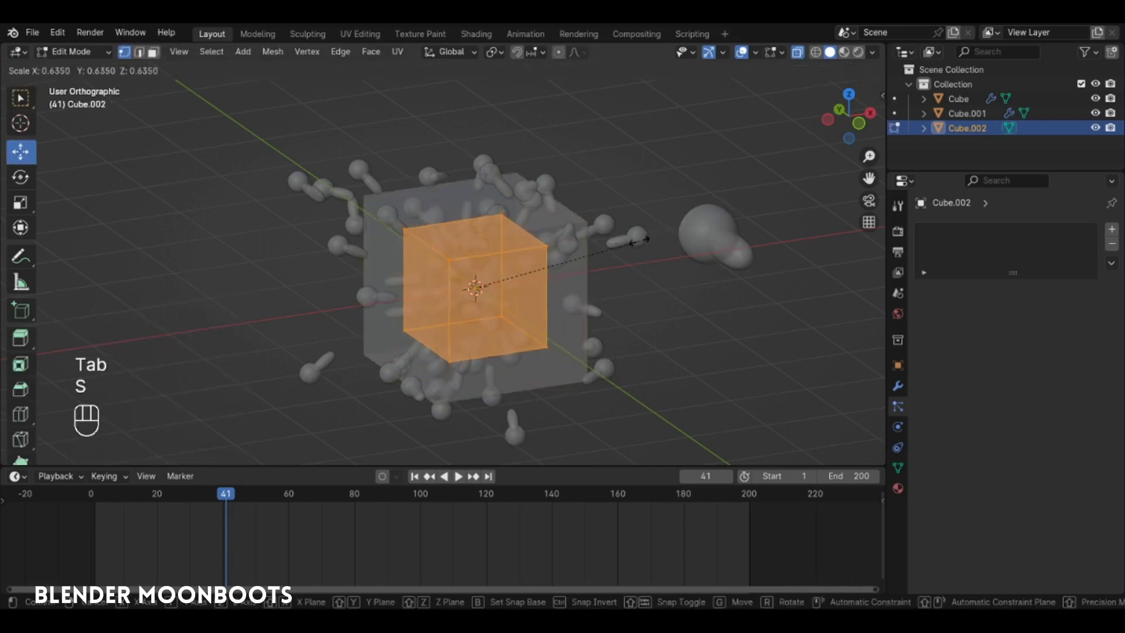
click(642, 239)
key(Tab)
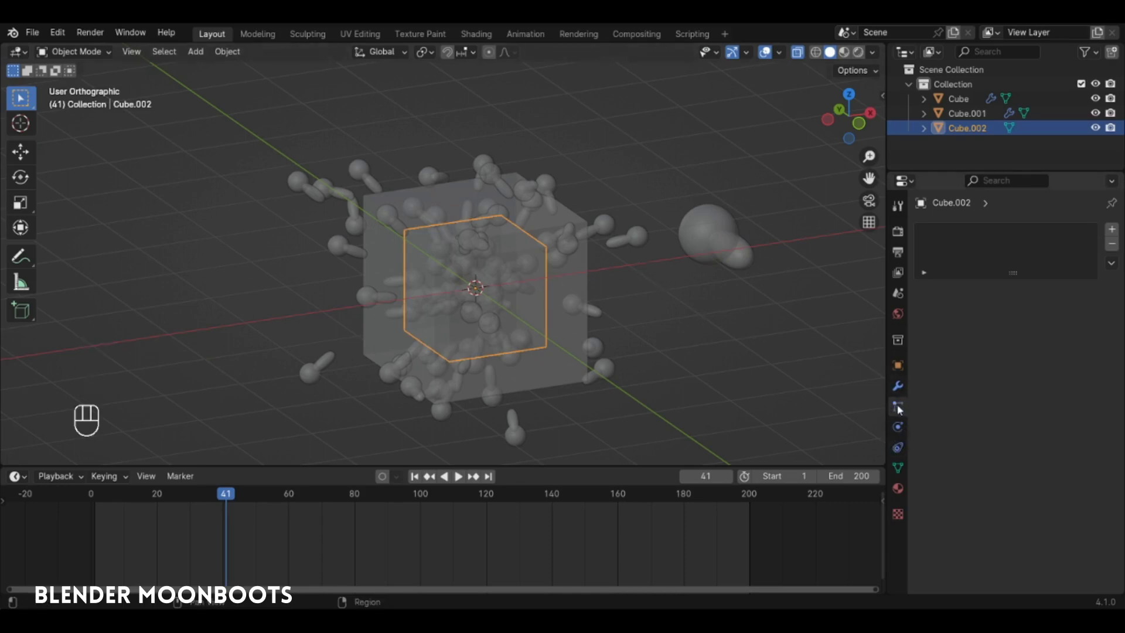
Step: Give the inner cube Collision physics, turn off X-ray and play the animation
click(900, 429)
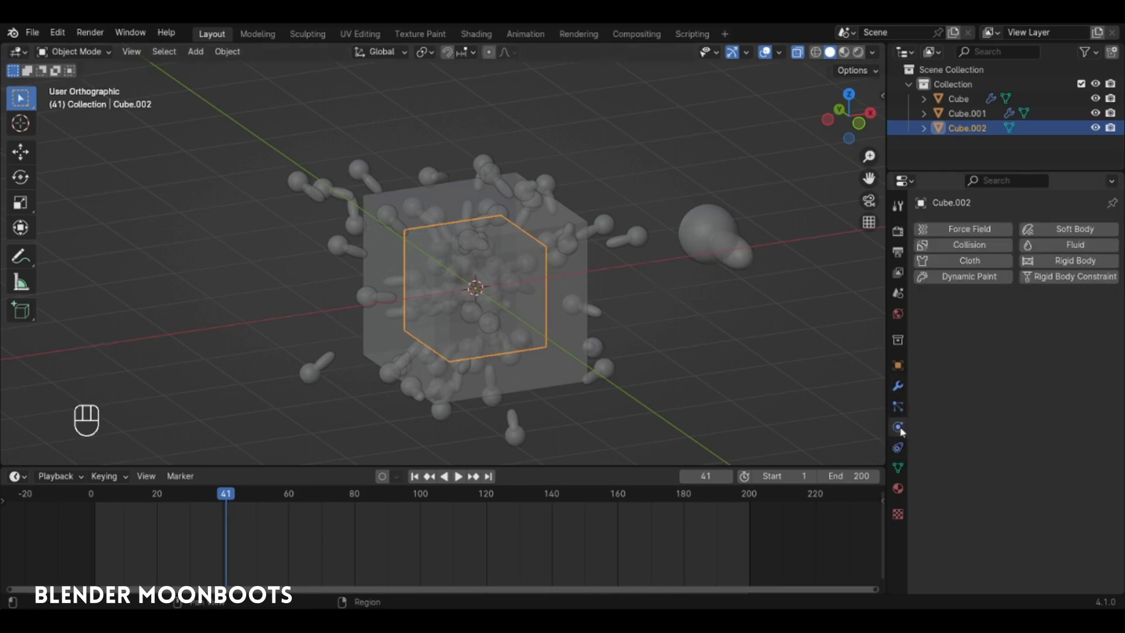
click(947, 246)
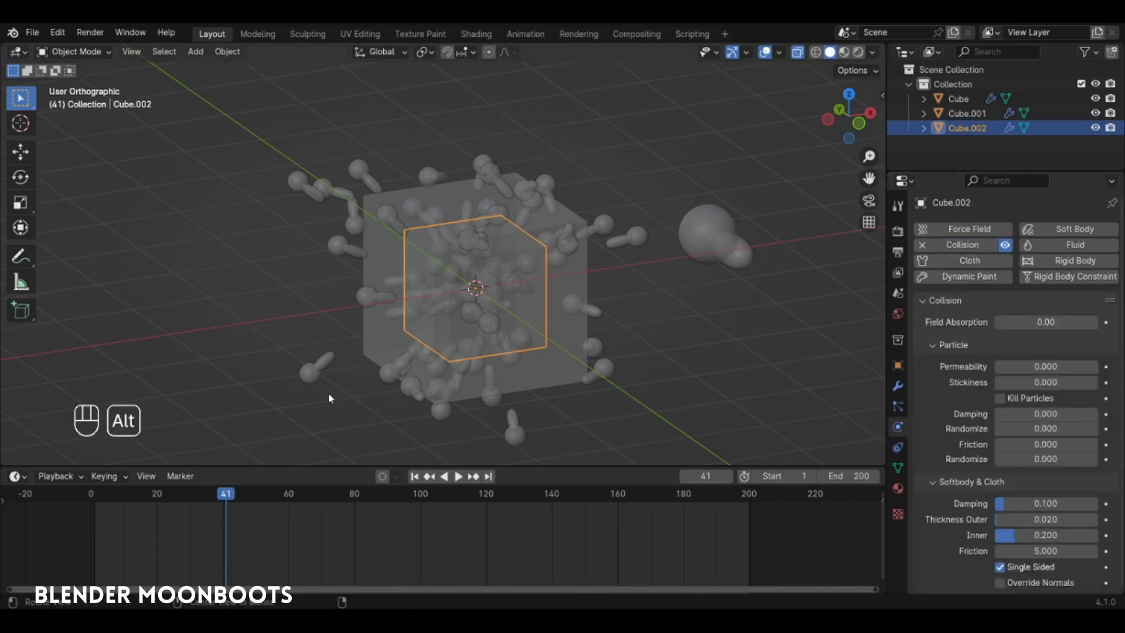
key(alt+z)
key(space)
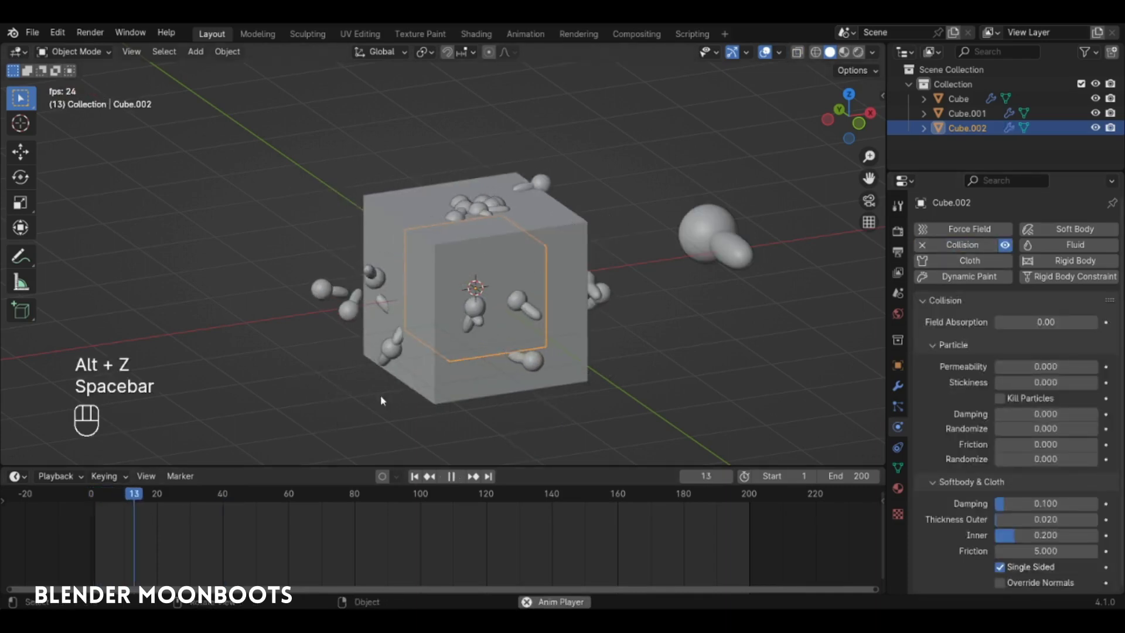
mouse_move(463, 346)
alt+mouse_down()
mouse_move(425, 341)
mouse_move(447, 344)
alt+mouse_up()
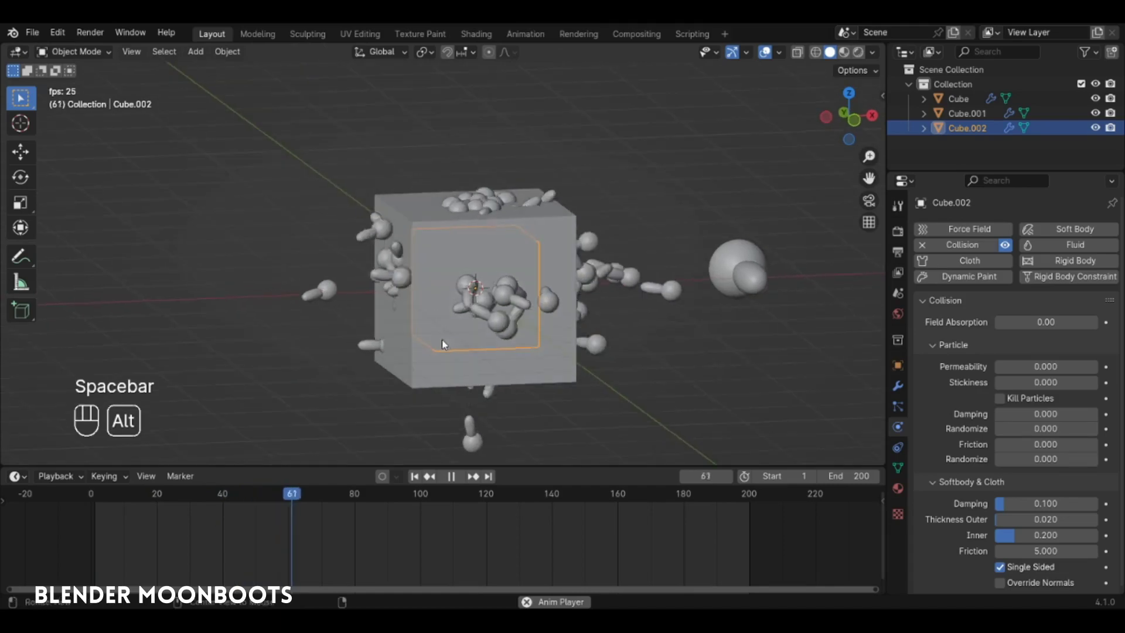
Step: Scale the inner collision cube's mesh up by about 1.207 and check the boids with X-ray off
key(Tab)
key(alt+z)
key(s)
click(593, 301)
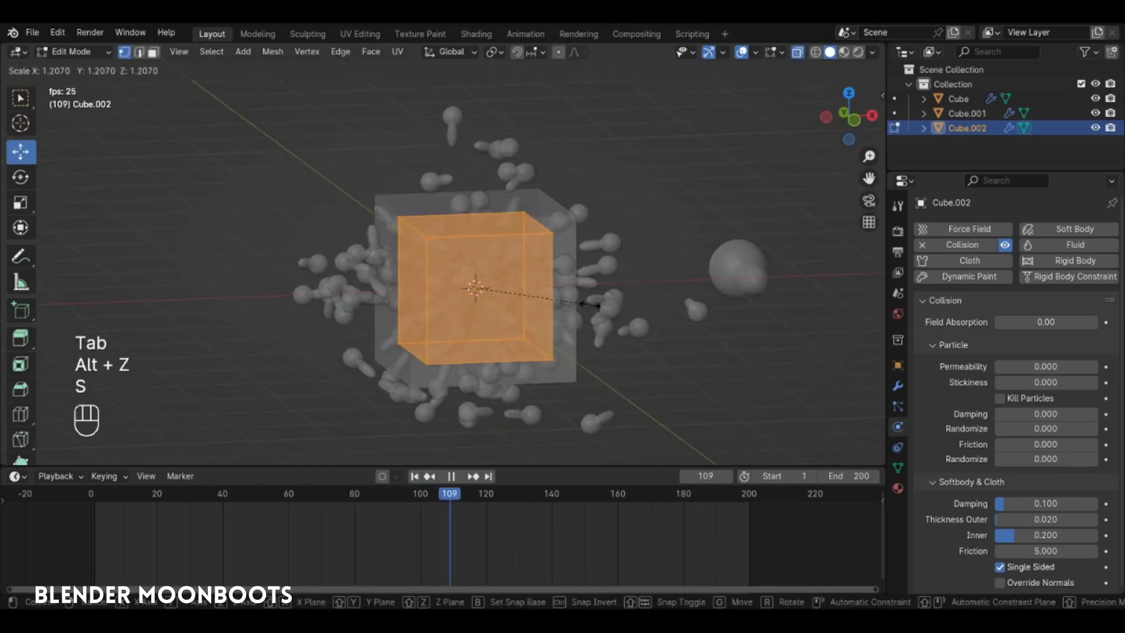
key(Tab)
key(alt+z)
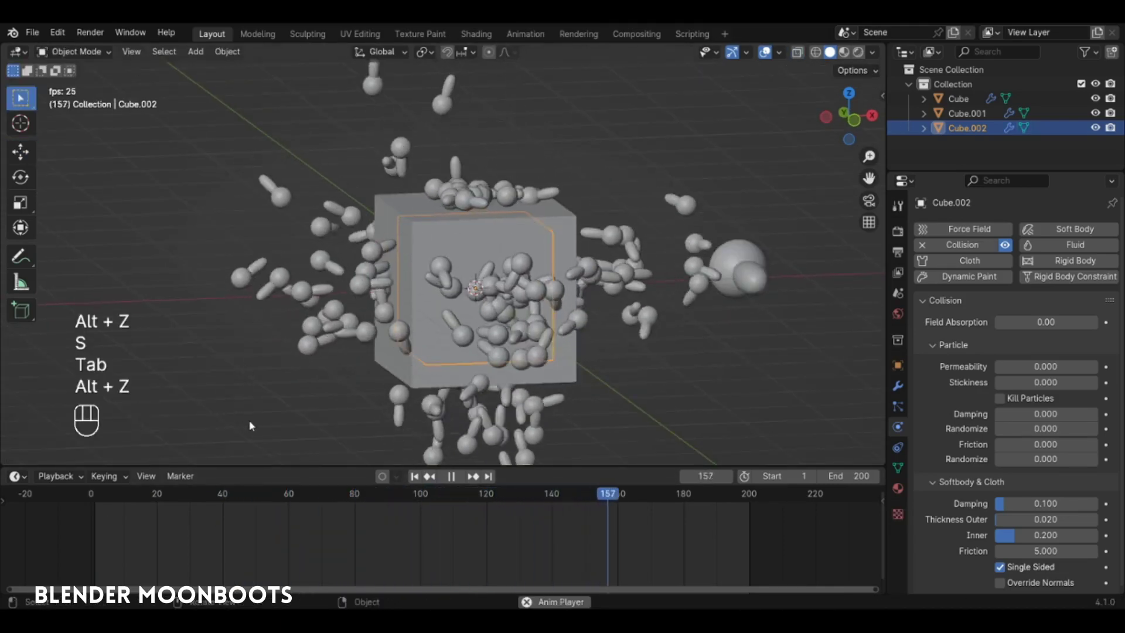
alt+drag(354, 383, 393, 384)
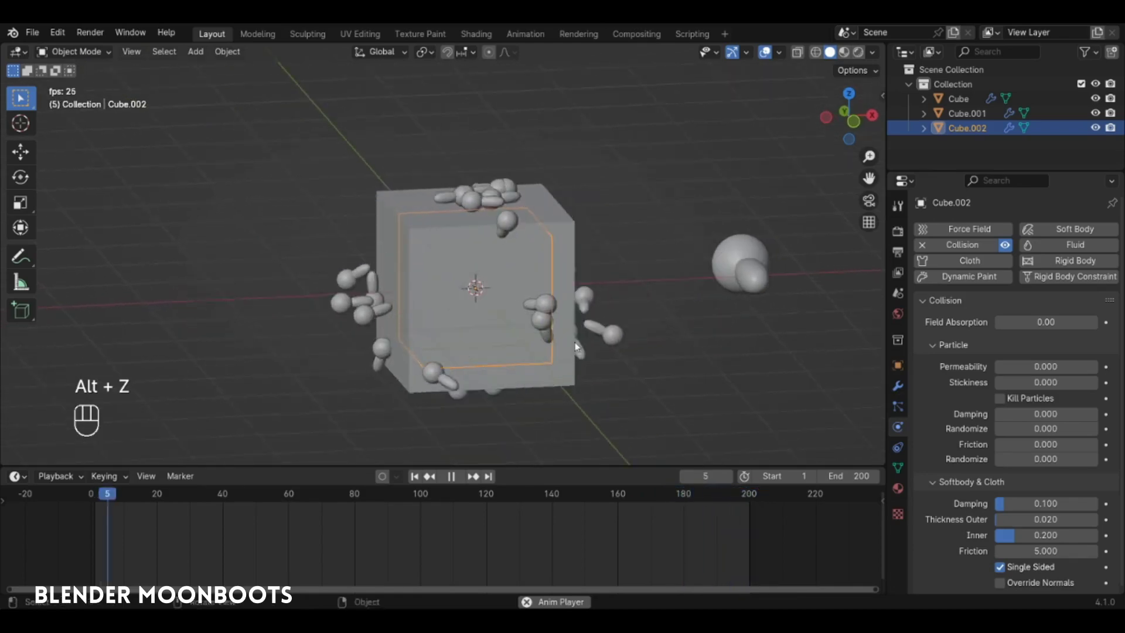
Step: Enlarge the inner collision cube's mesh again by 1.119 and view the boids from another angle
key(Tab)
key(alt+z)
key(s)
click(621, 327)
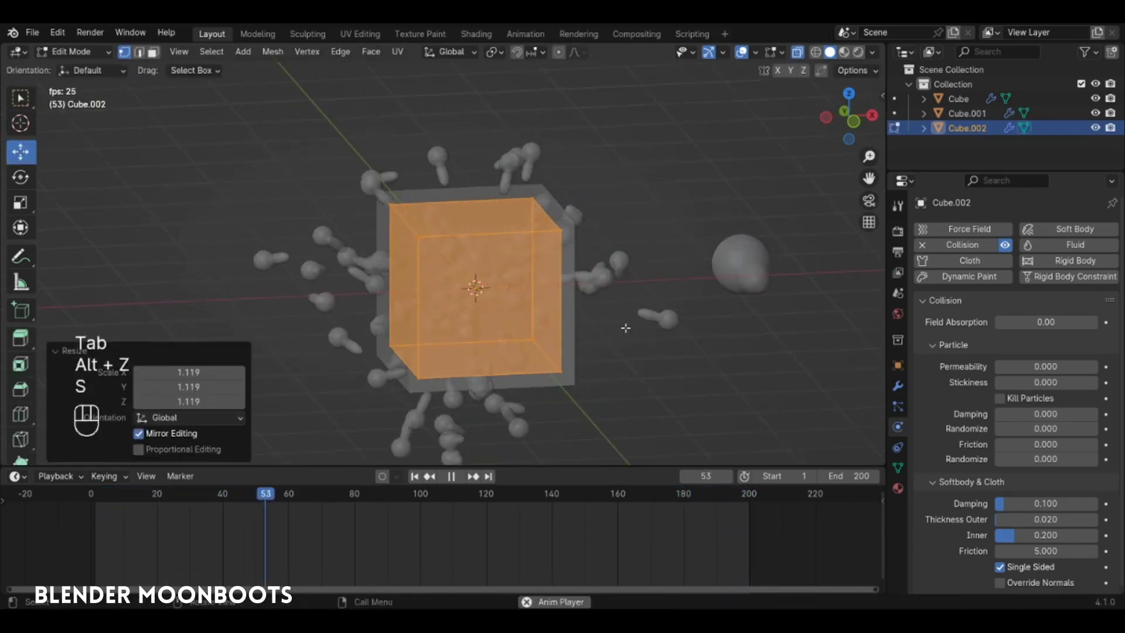
key(Tab)
key(alt+z)
alt+drag(528, 359, 572, 346)
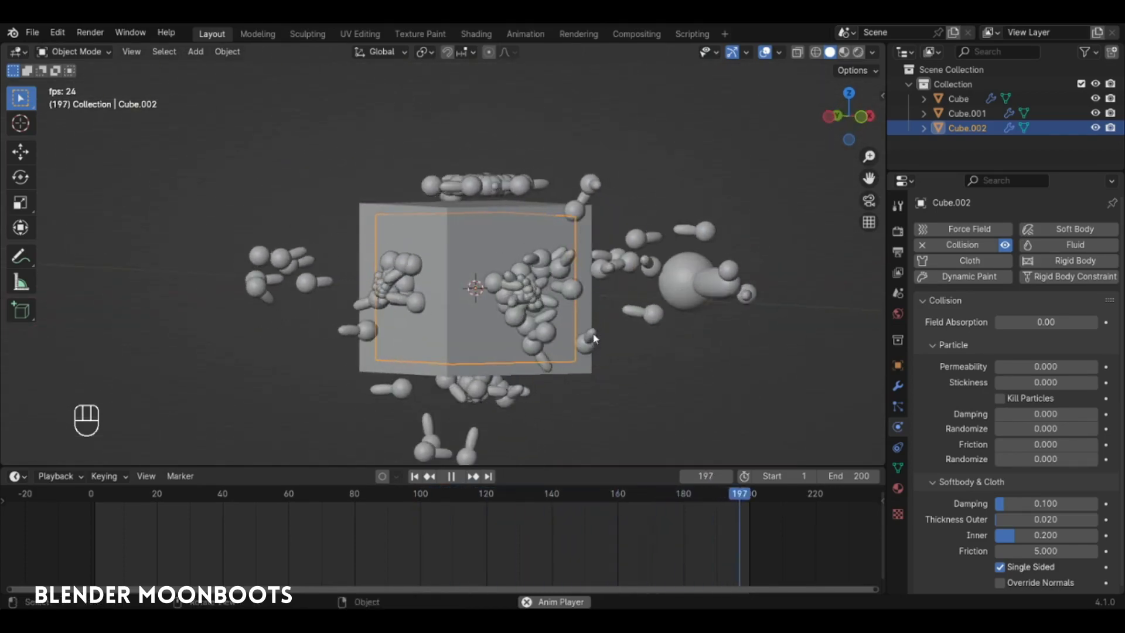
Step: Shrink the inner collision cube's mesh slightly, check the boids around the large cube and stop the playback
key(Tab)
key(alt+z)
key(s)
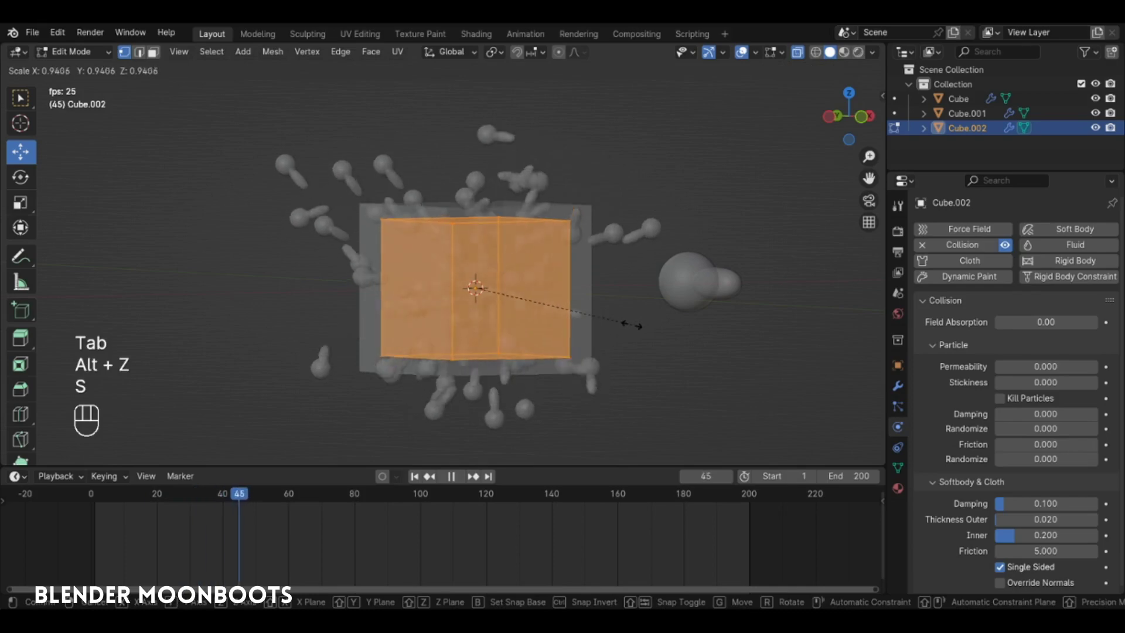
click(615, 331)
key(Tab)
key(alt+z)
alt+drag(613, 343, 573, 346)
middle_drag(552, 340, 589, 336)
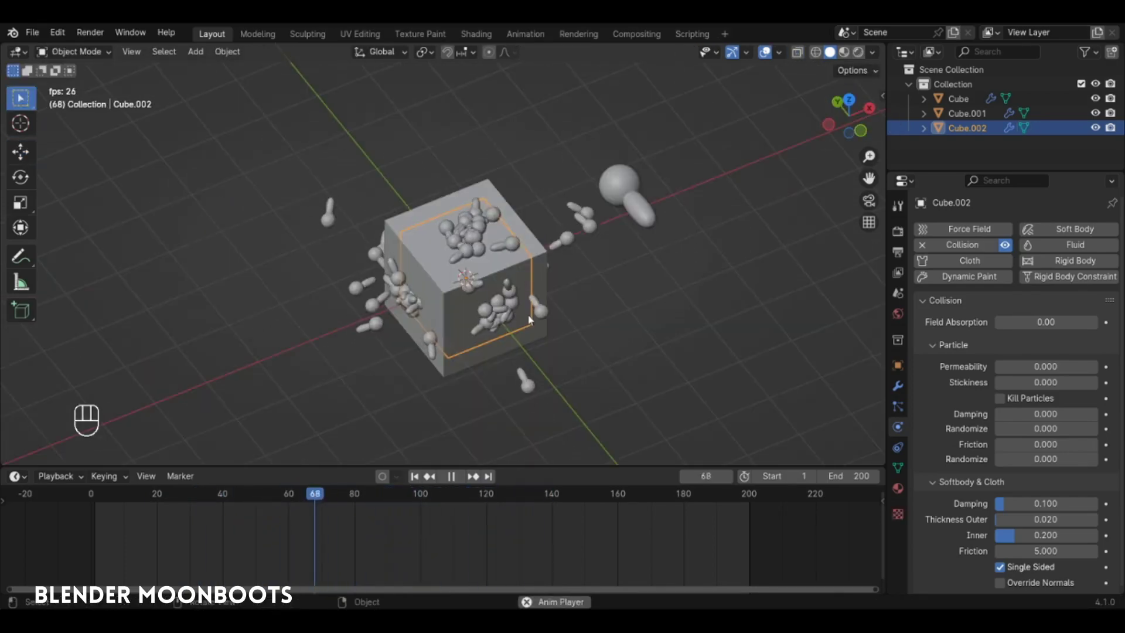
key(space)
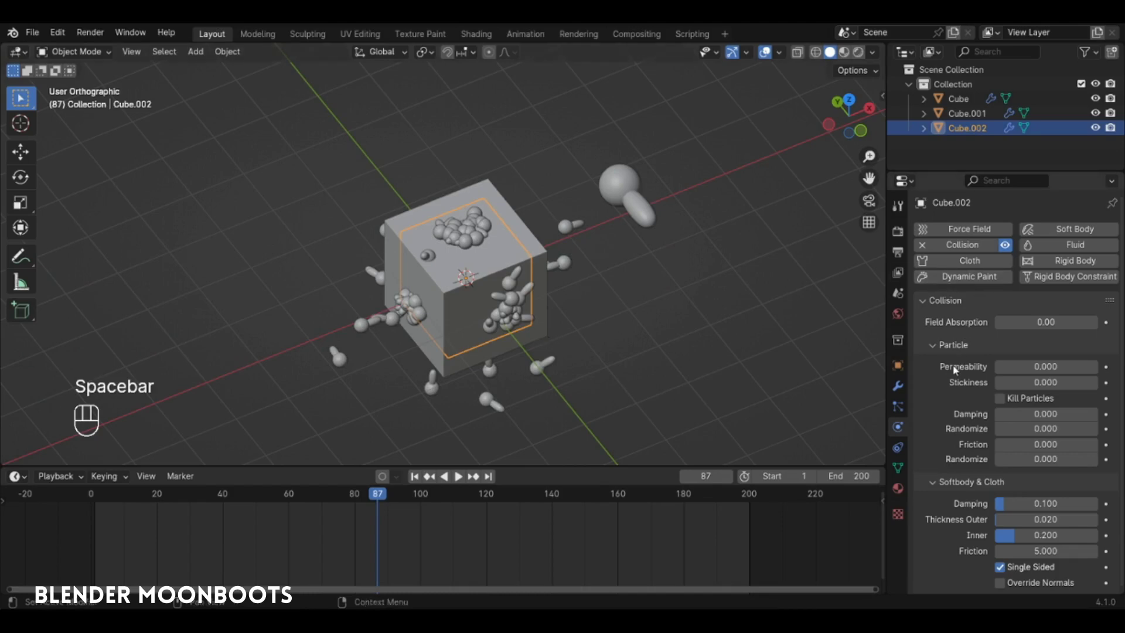
Step: Select the large cube and expand the Movement settings of its boid particle physics
scroll(956, 369, down, 1)
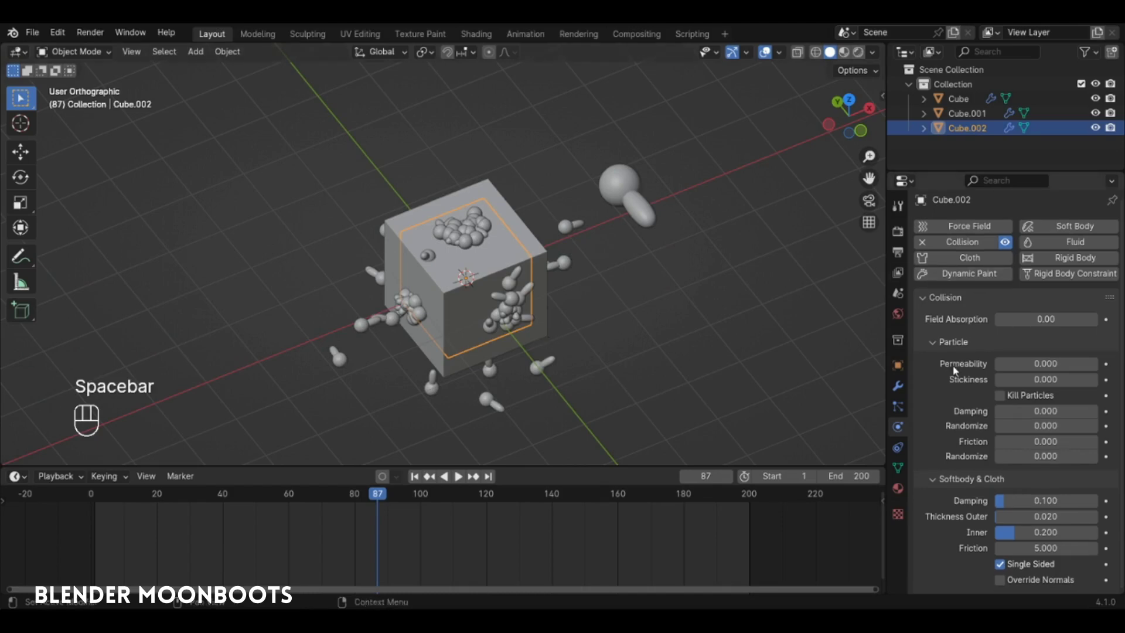
click(540, 250)
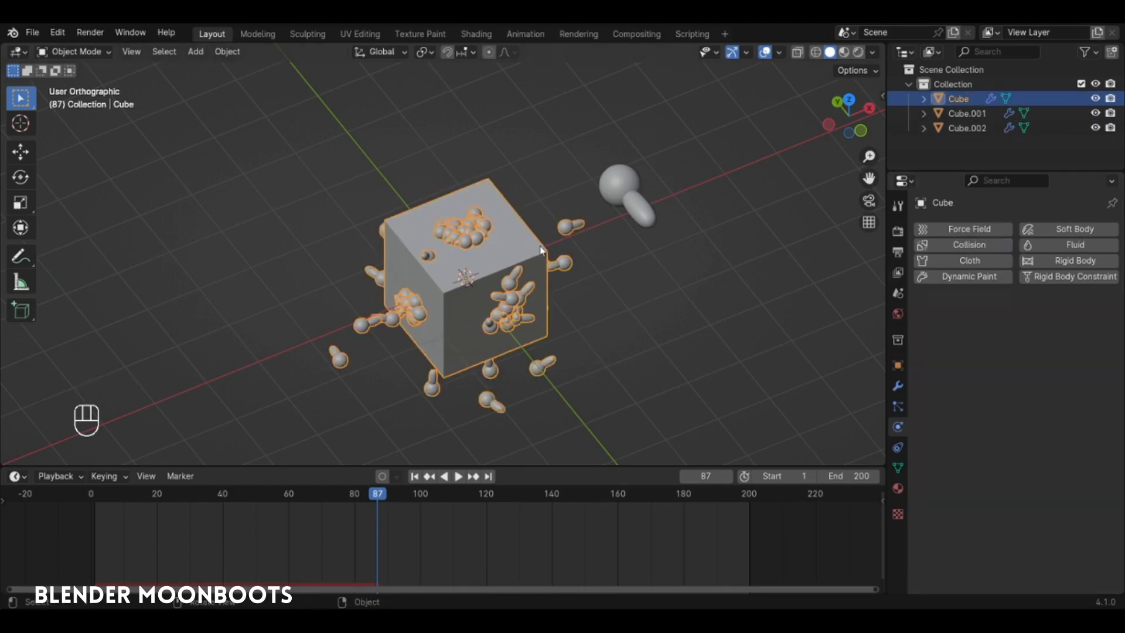
click(898, 407)
scroll(961, 409, down, 7)
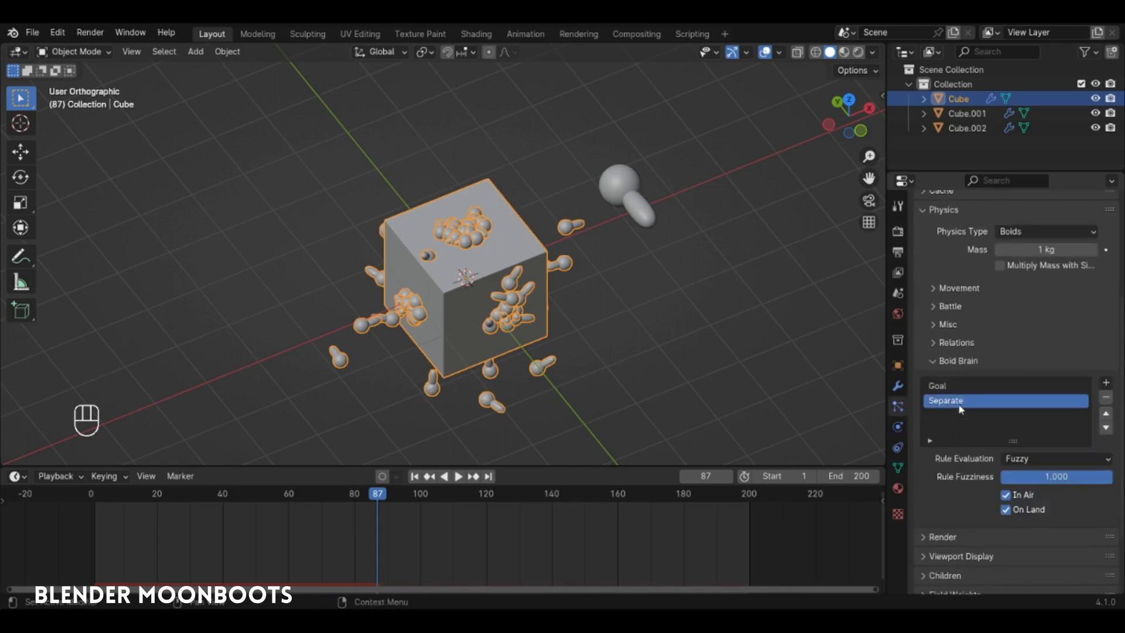
scroll(964, 393, up, 2)
click(934, 318)
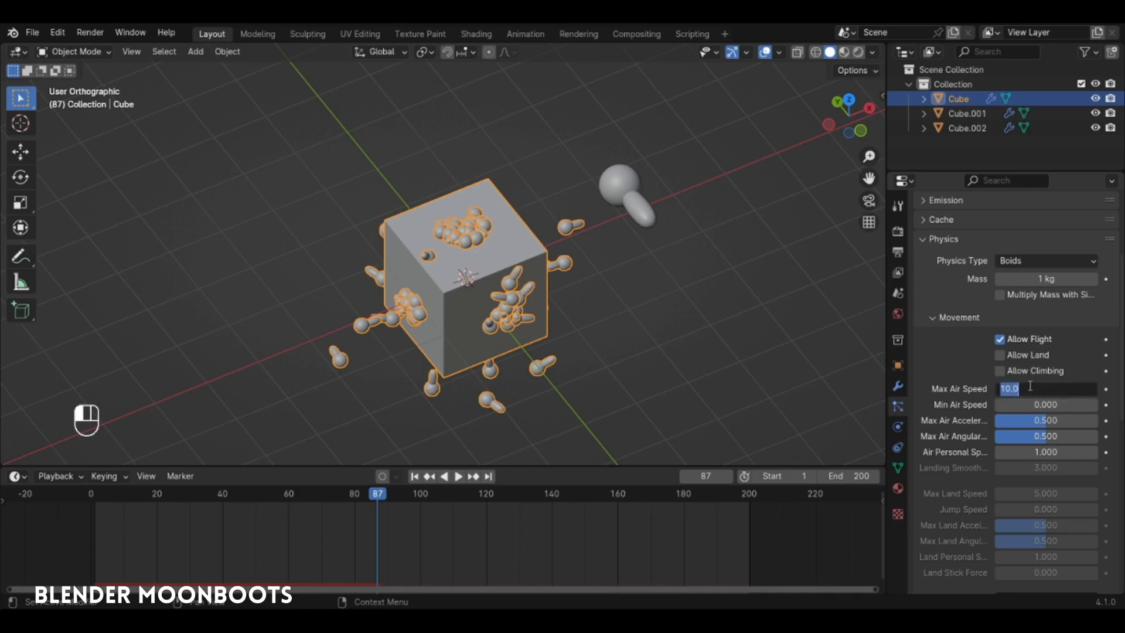
Step: Set the boids' Max Air Speed to 30 and replay the animation from the start
text(30)
key(Return)
key(shift+Left)
key(space)
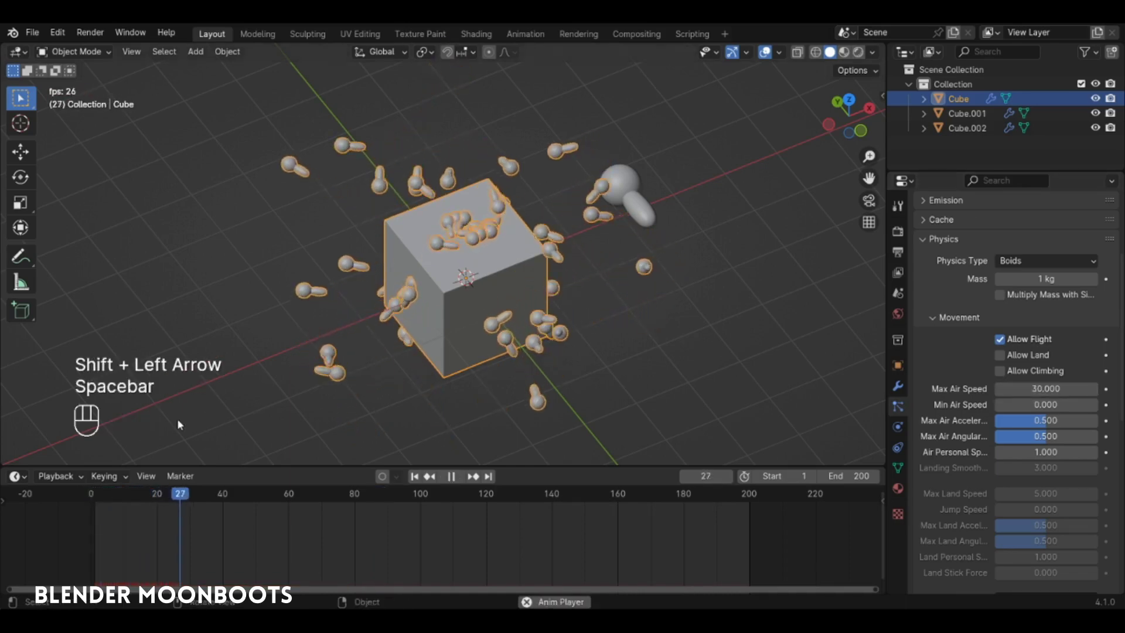
key(shift+Left)
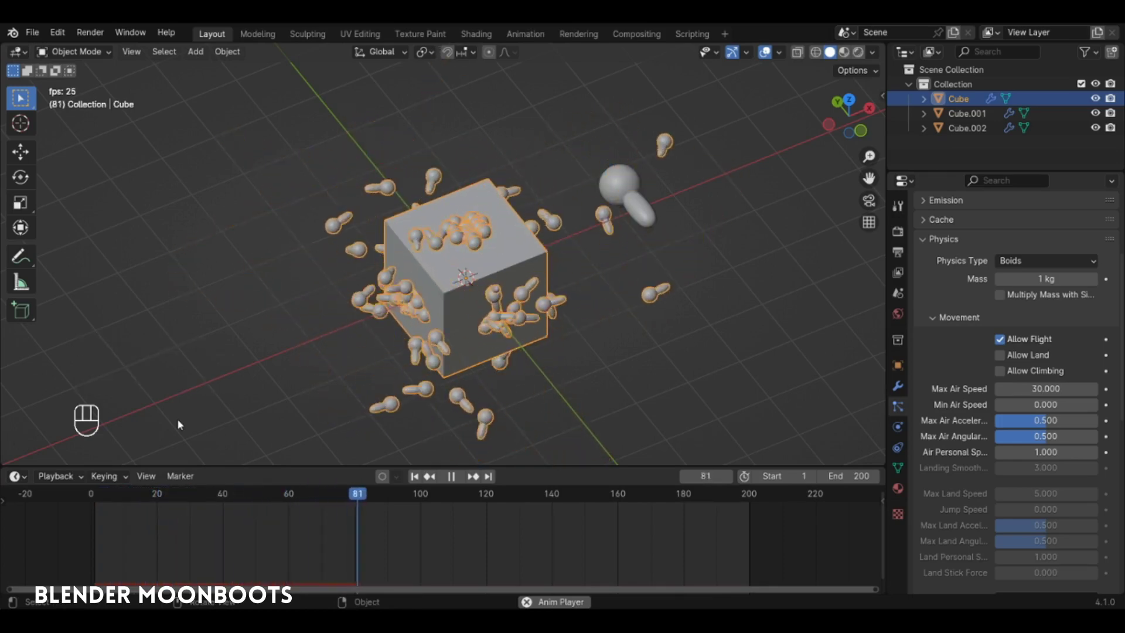
Step: Raise the boids' Min Air Speed to 1.000 and replay the animation from the start
key(space)
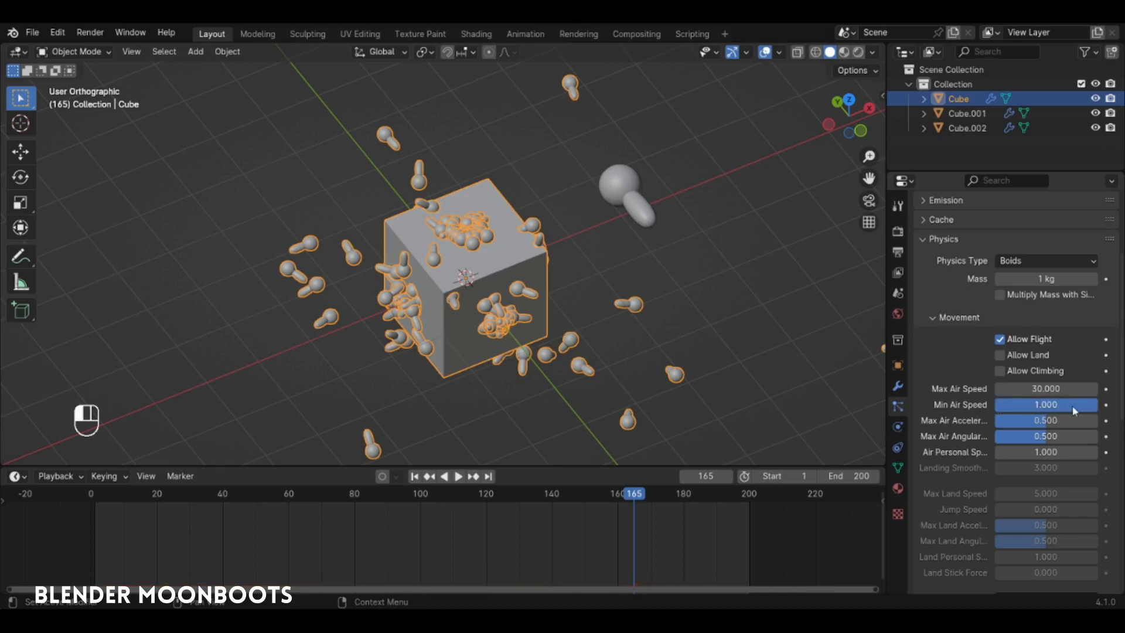
click(98, 498)
key(space)
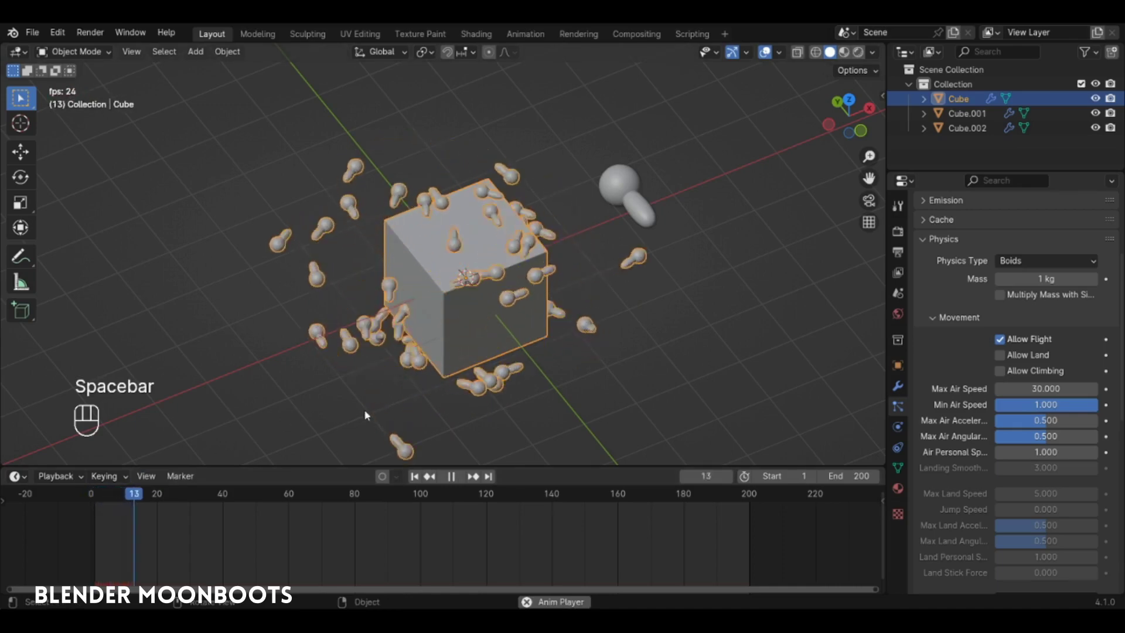
Step: Set the boids' Min Air Speed to 0.500 and Max Air Speed to 10, and replay the animation
drag(1058, 408, 1011, 413)
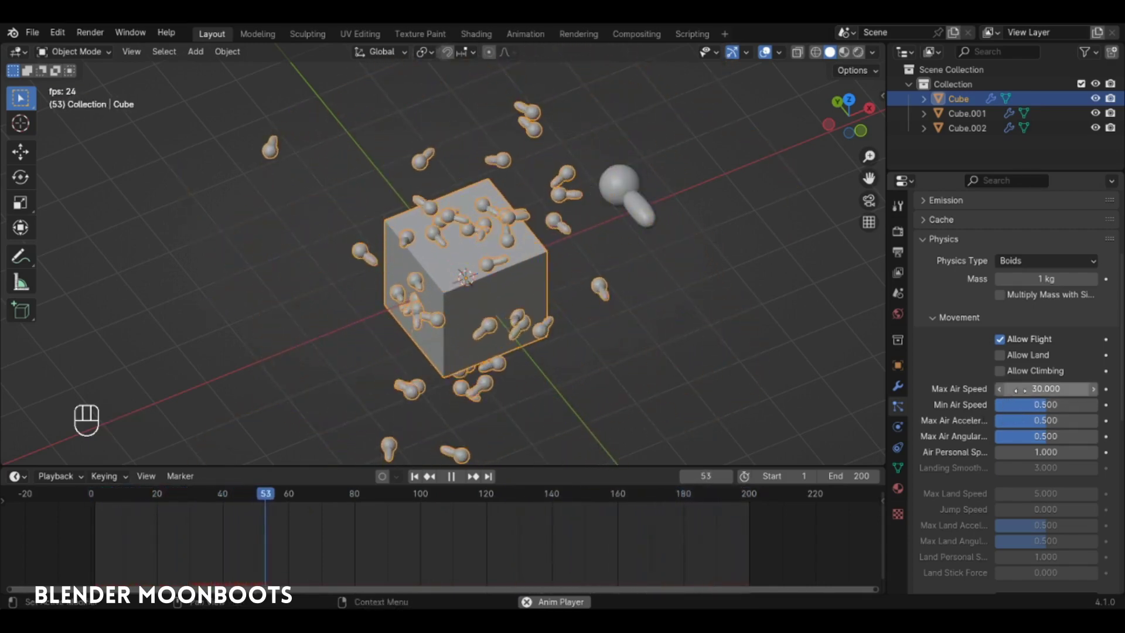
click(1043, 387)
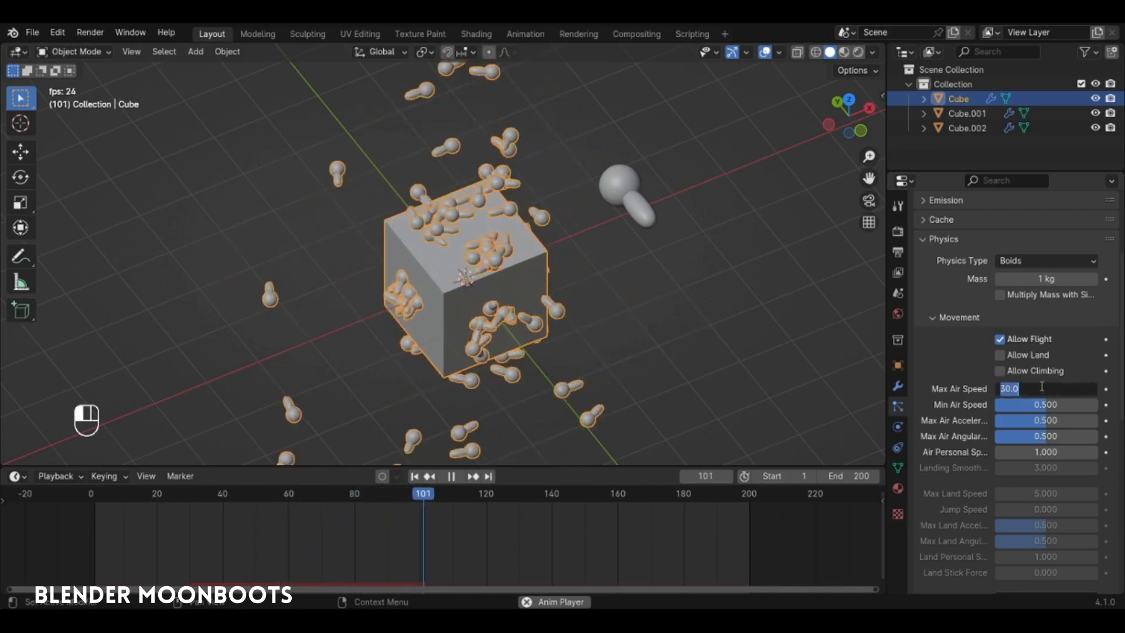
text(10)
key(Return)
key(shift+Left)
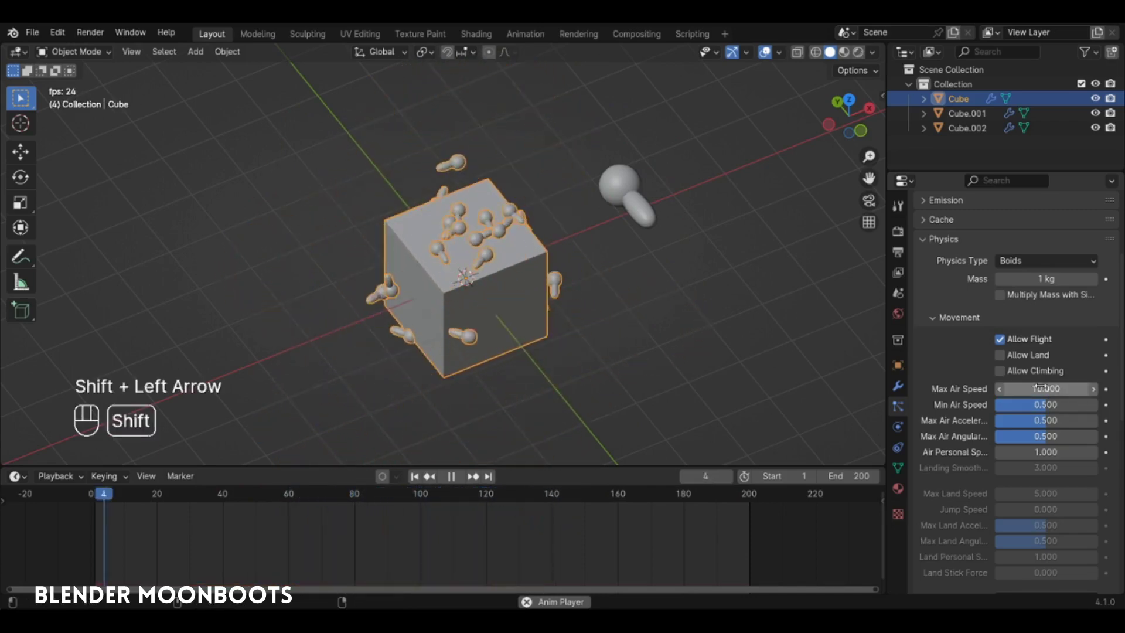
key(space)
key(space)
alt+drag(607, 314, 607, 255)
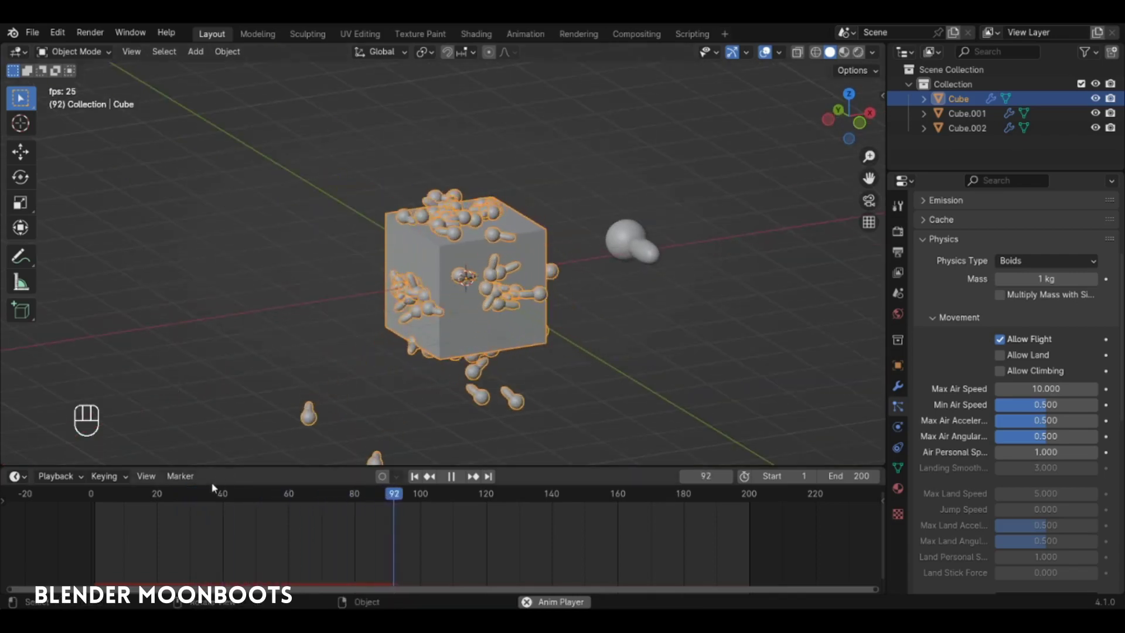
key(shift+Left)
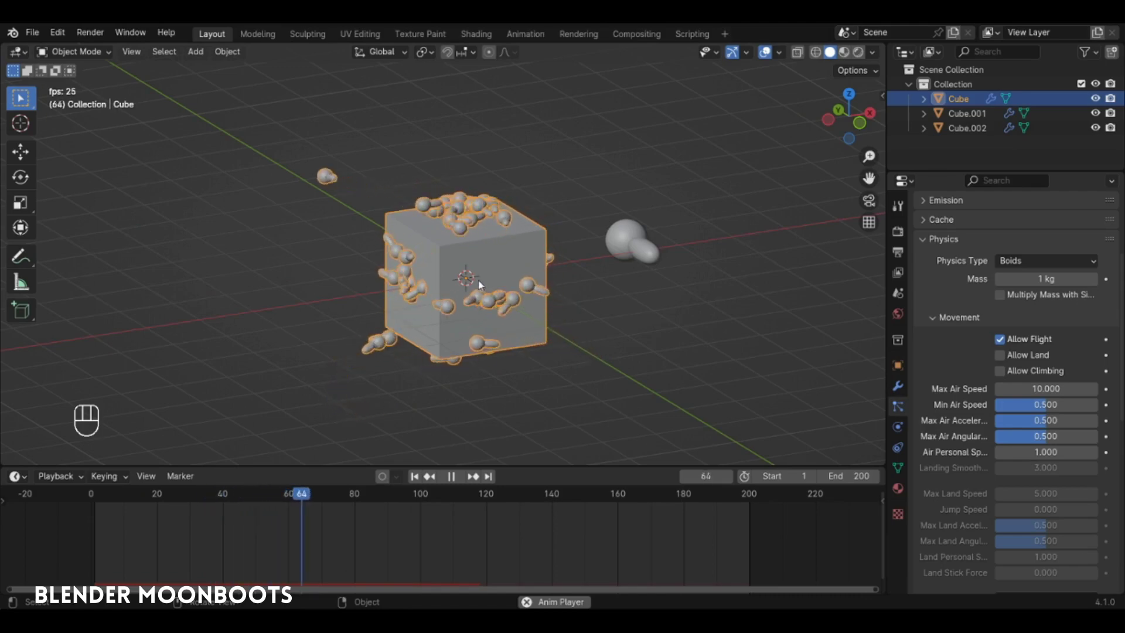
Step: Stop the playback and add a Turbulence force field at the centre of the large cube
key(space)
key(KP_5)
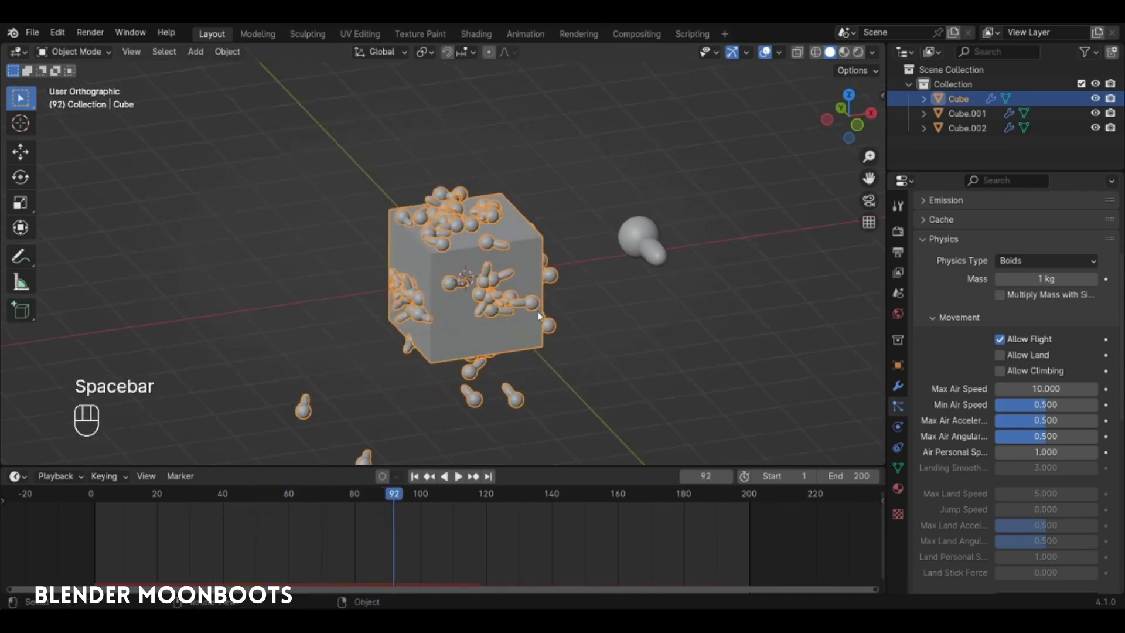
key(shift+a)
mouse_move(511, 548)
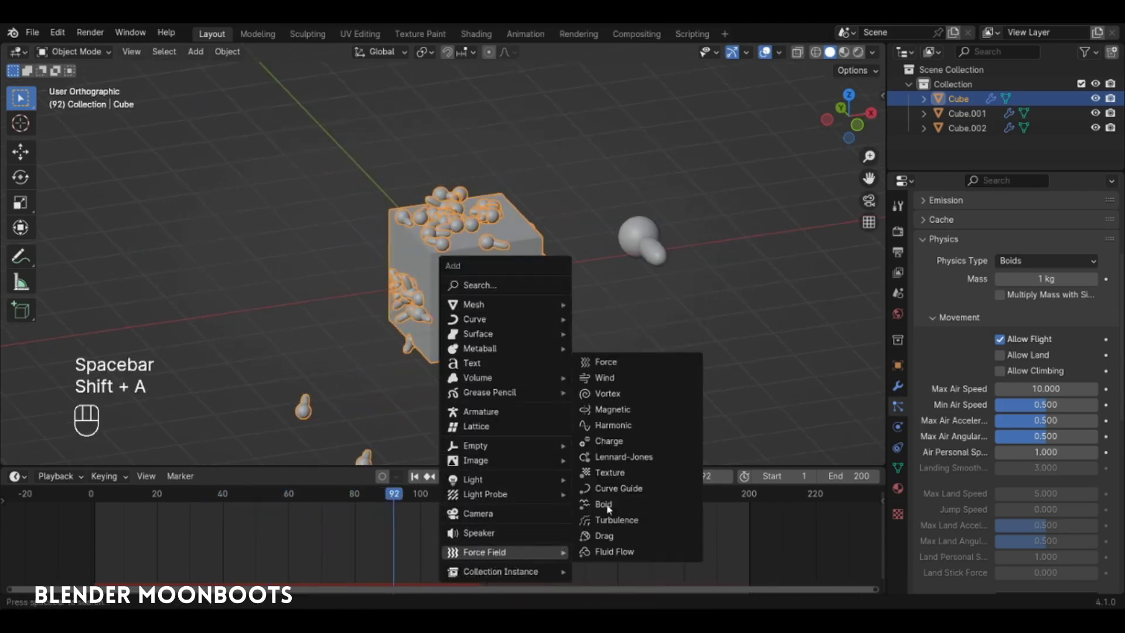
click(634, 519)
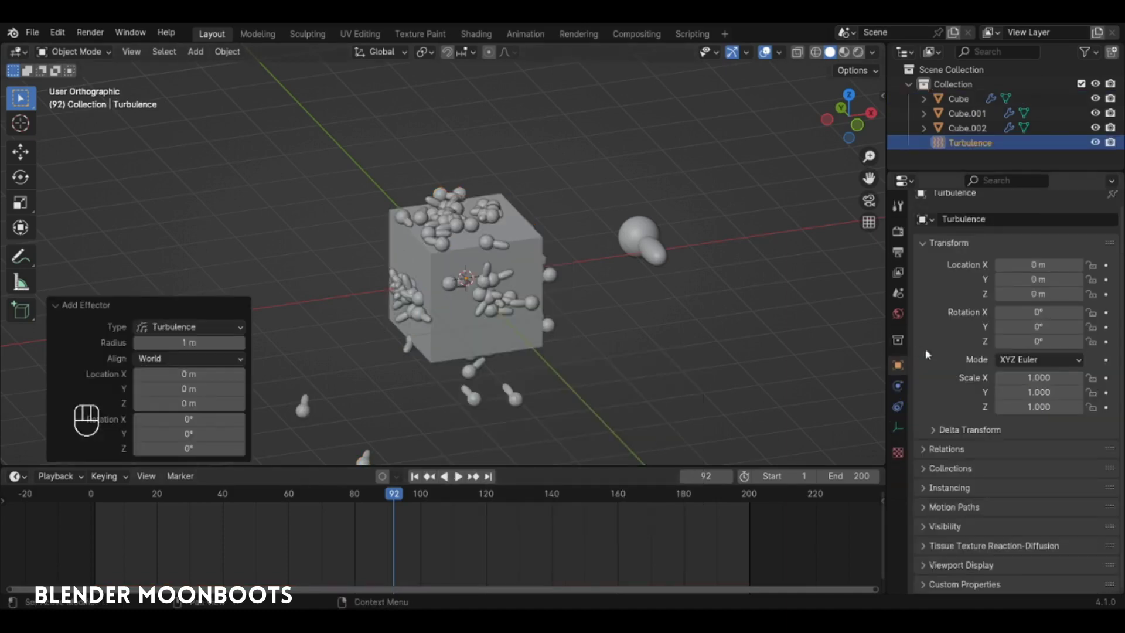
Step: Display the turbulence empty as a Sphere with a size of 2 m
click(898, 428)
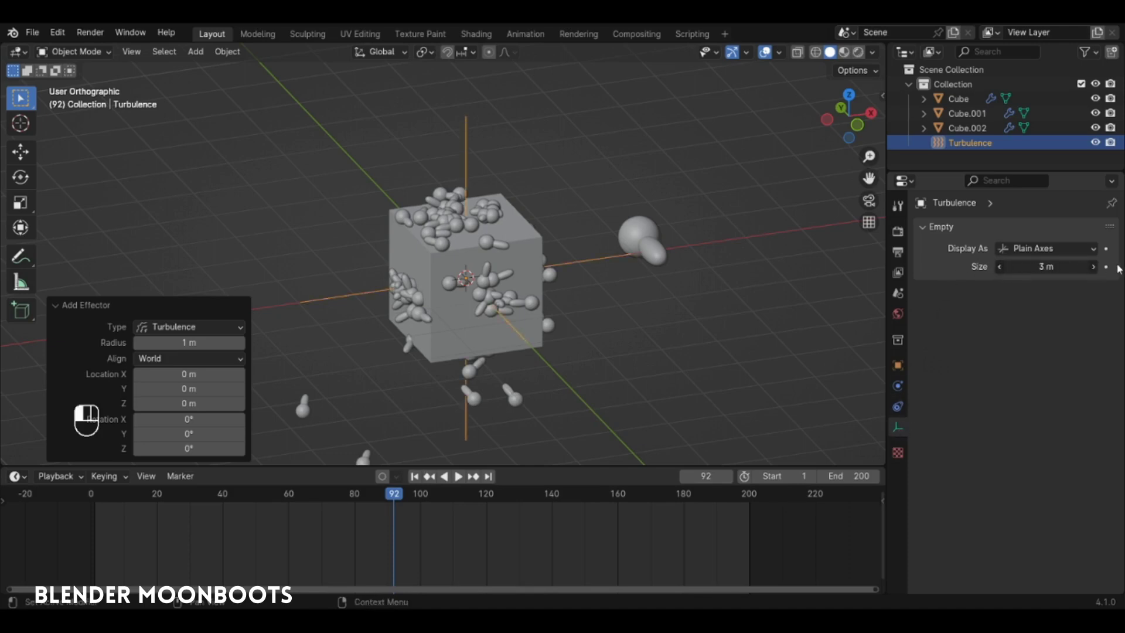
click(1036, 251)
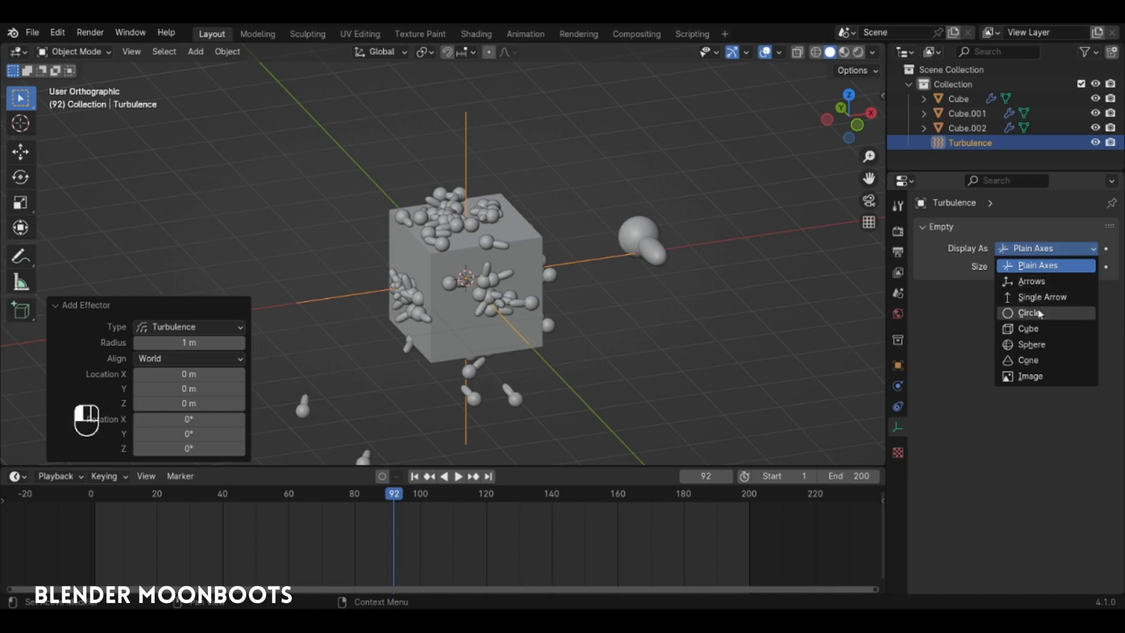
click(1036, 343)
click(1019, 269)
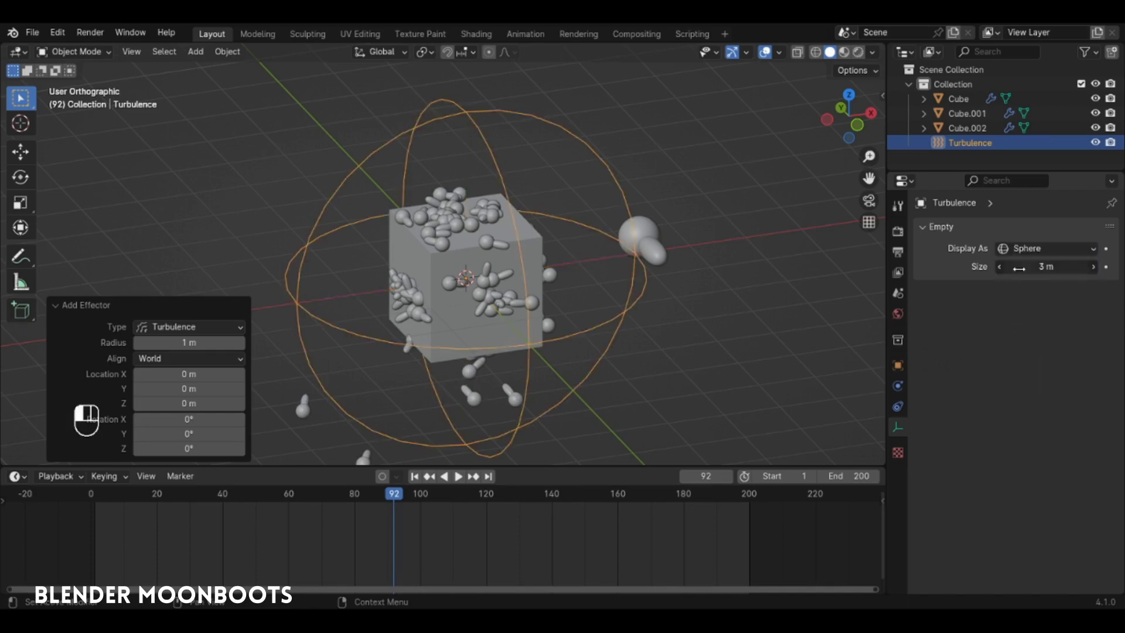
key(Return)
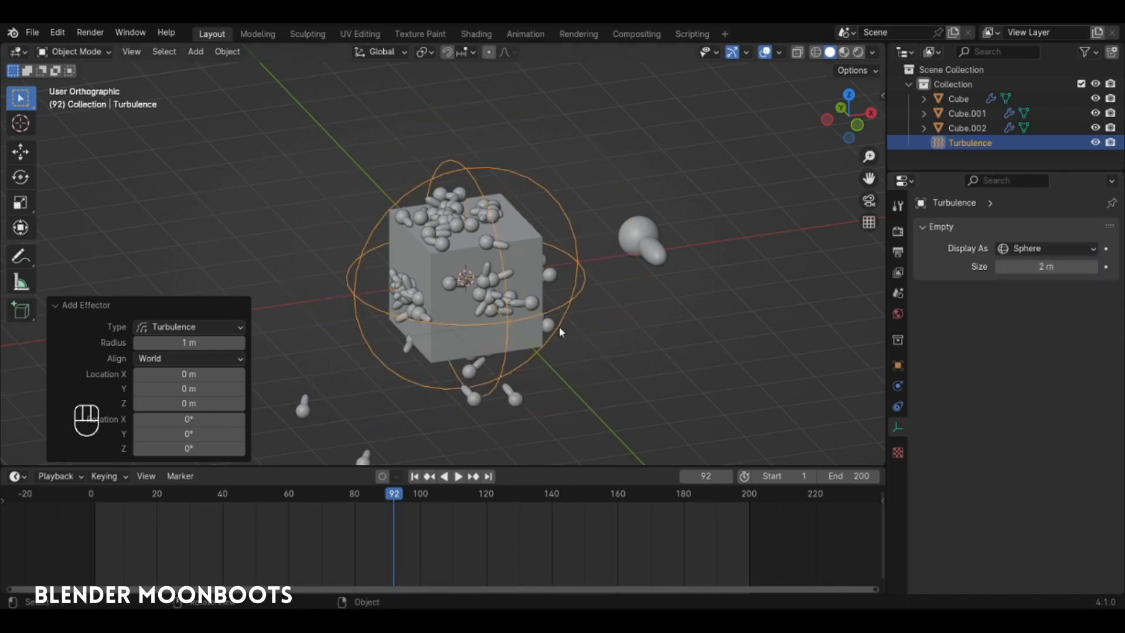
Step: Set the turbulence force field's Strength to 100 and replay the animation from the start
alt+drag(490, 329, 641, 339)
click(898, 387)
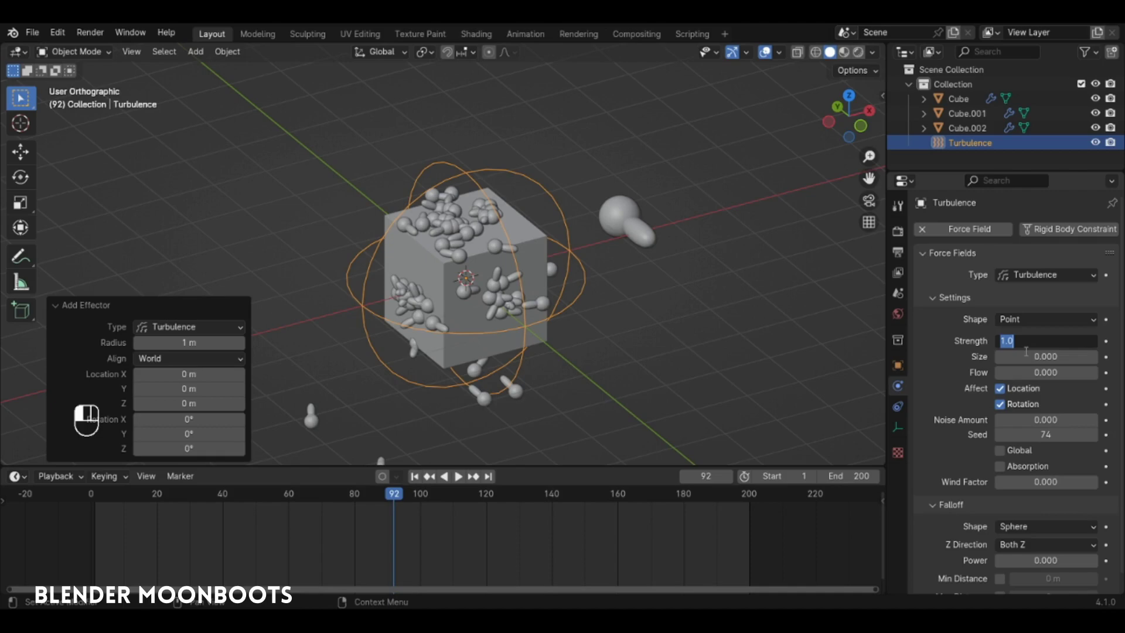
text(00)
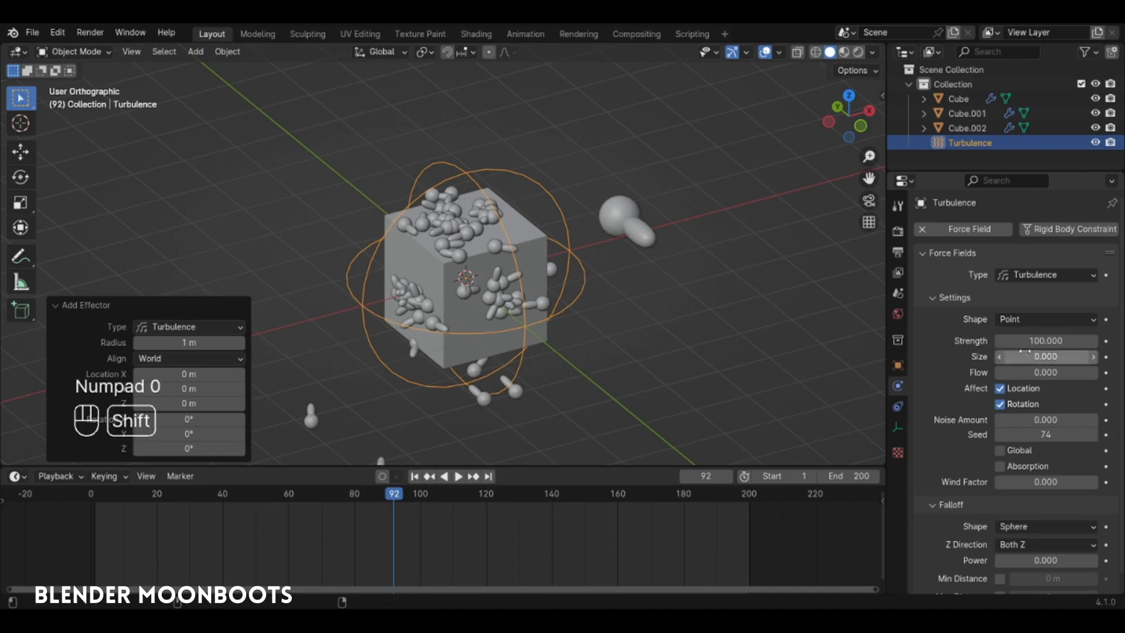
key(shift+Left)
key(space)
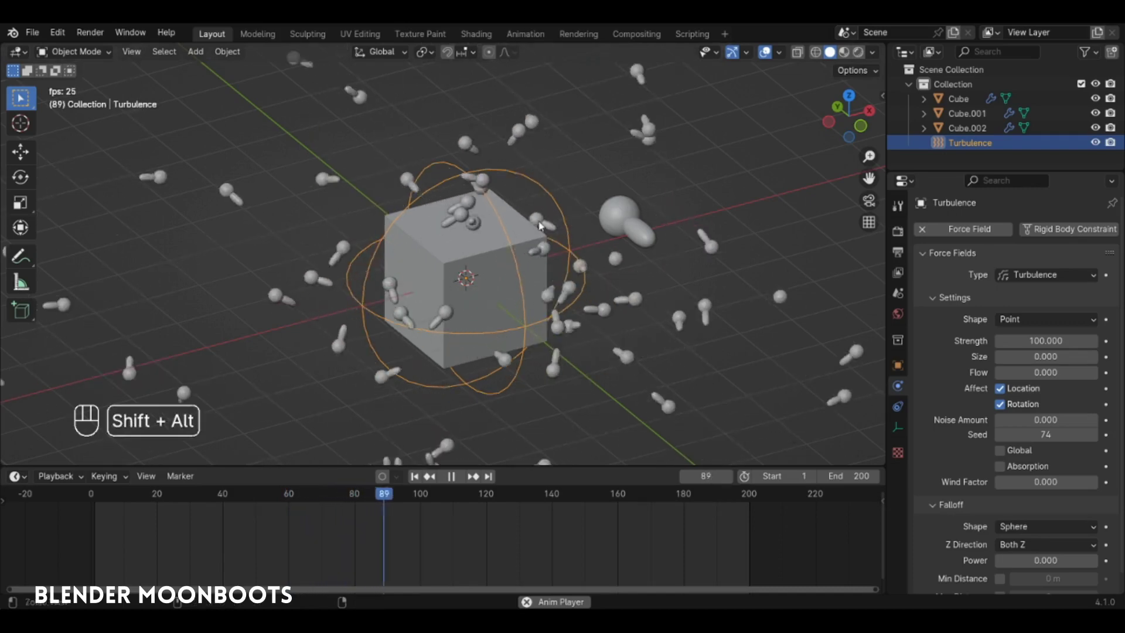
mouse_move(511, 226)
alt+shift+mouse_down()
mouse_move(505, 282)
mouse_move(511, 221)
alt+shift+mouse_up()
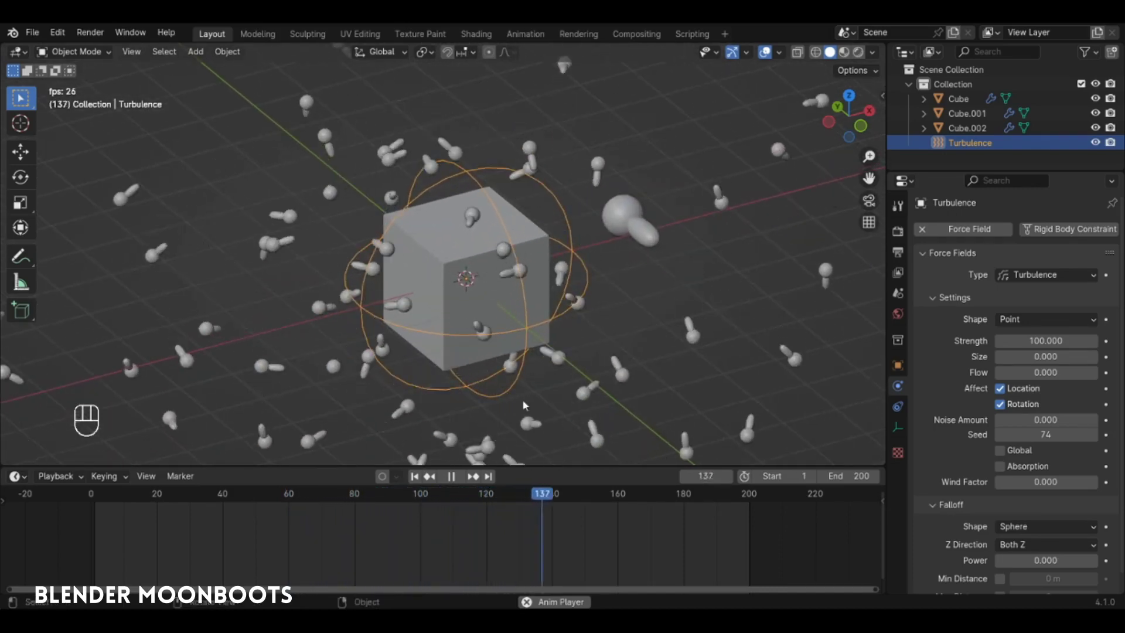
key(space)
Step: Keyframe the turbulence Strength at 100 on frame 100 and at 10 on the frames just before and after, and replay the animation
drag(332, 503, 421, 521)
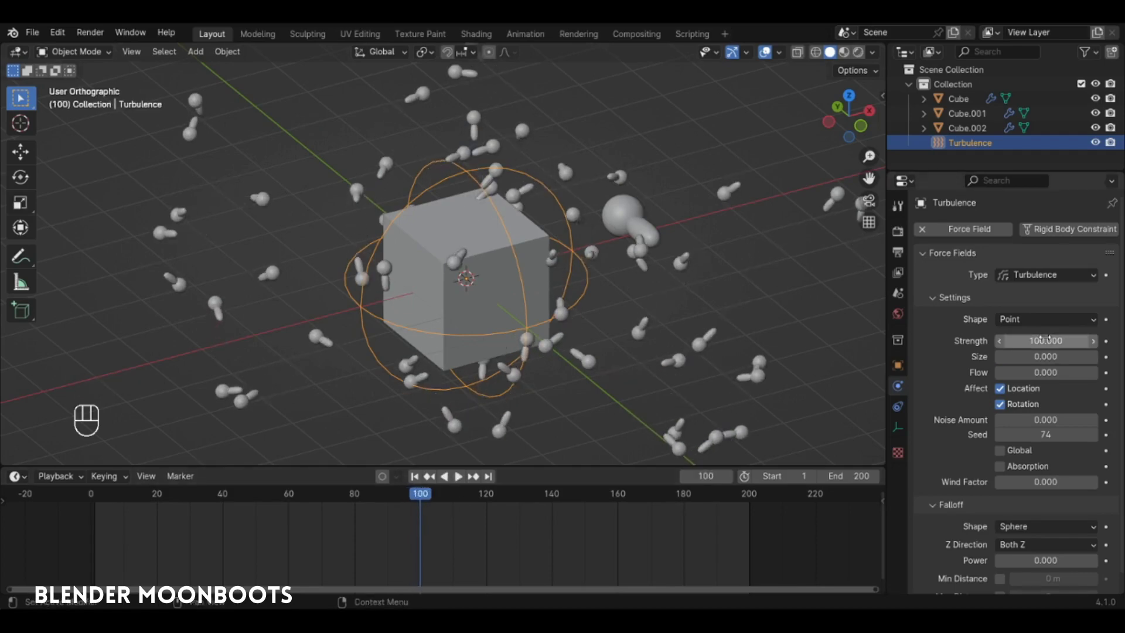
click(1106, 341)
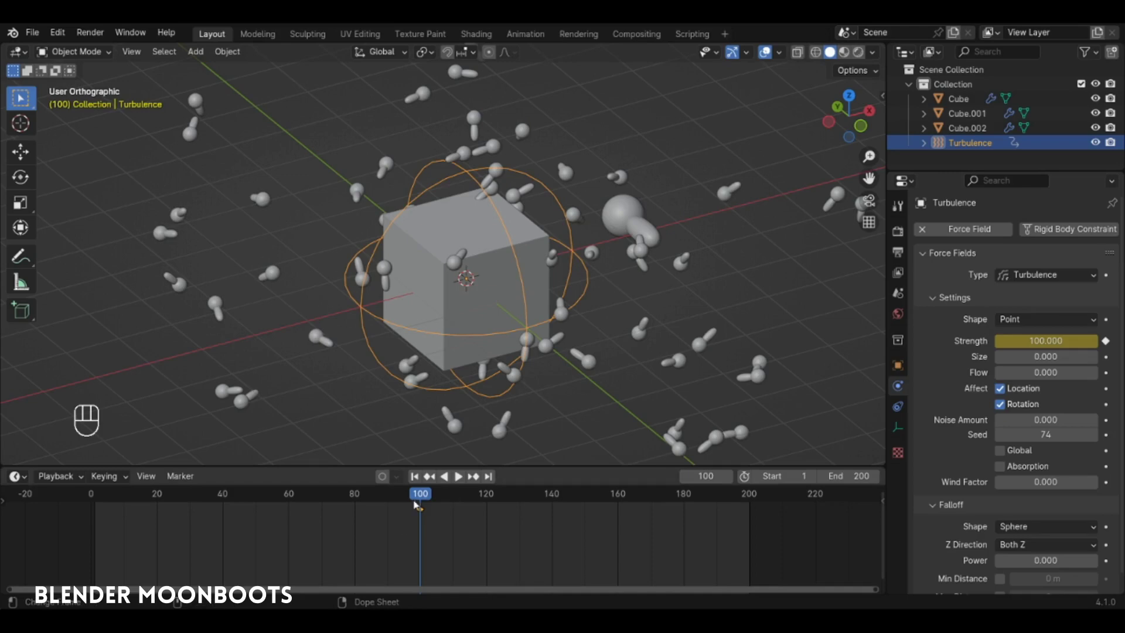
key(ctrl+shift+space)
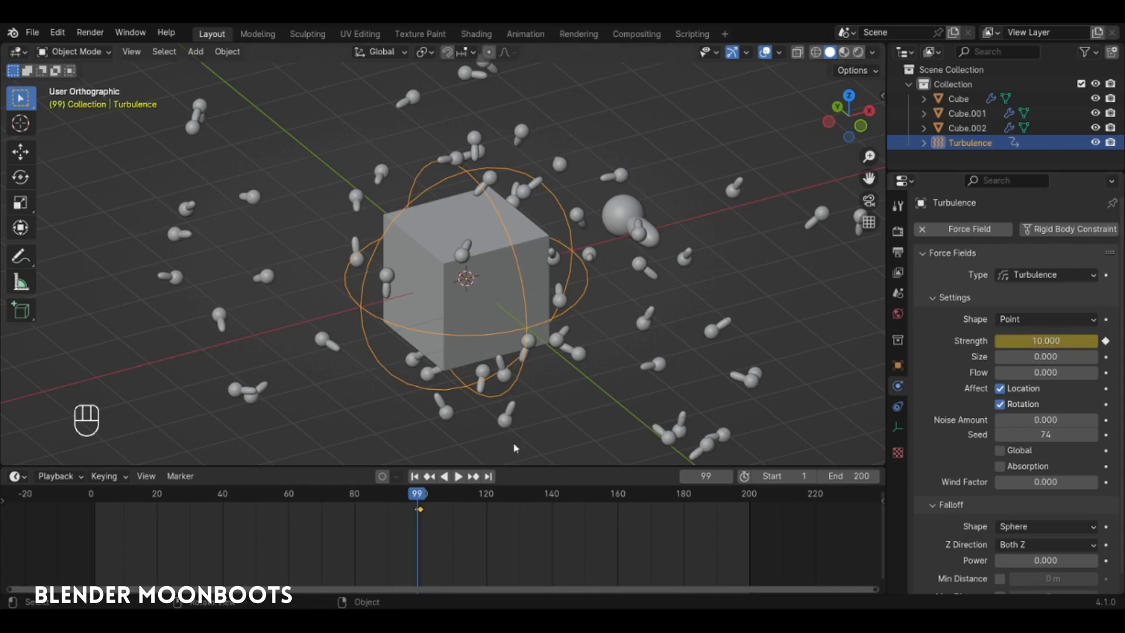
drag(266, 487, 92, 504)
key(space)
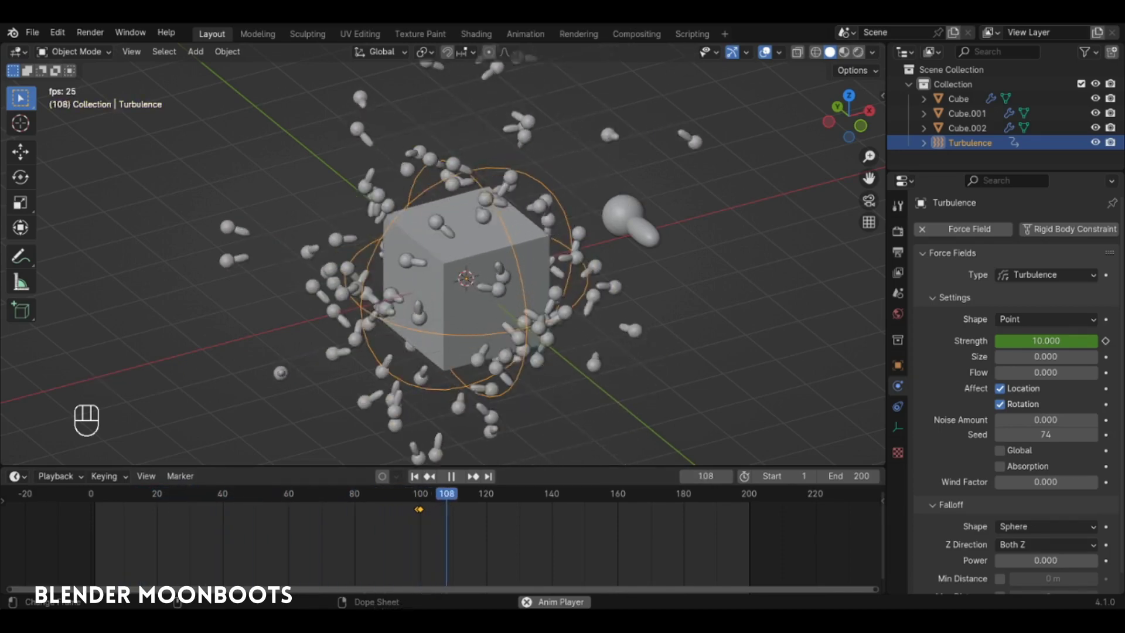
ctrl+alt+drag(536, 332, 550, 385)
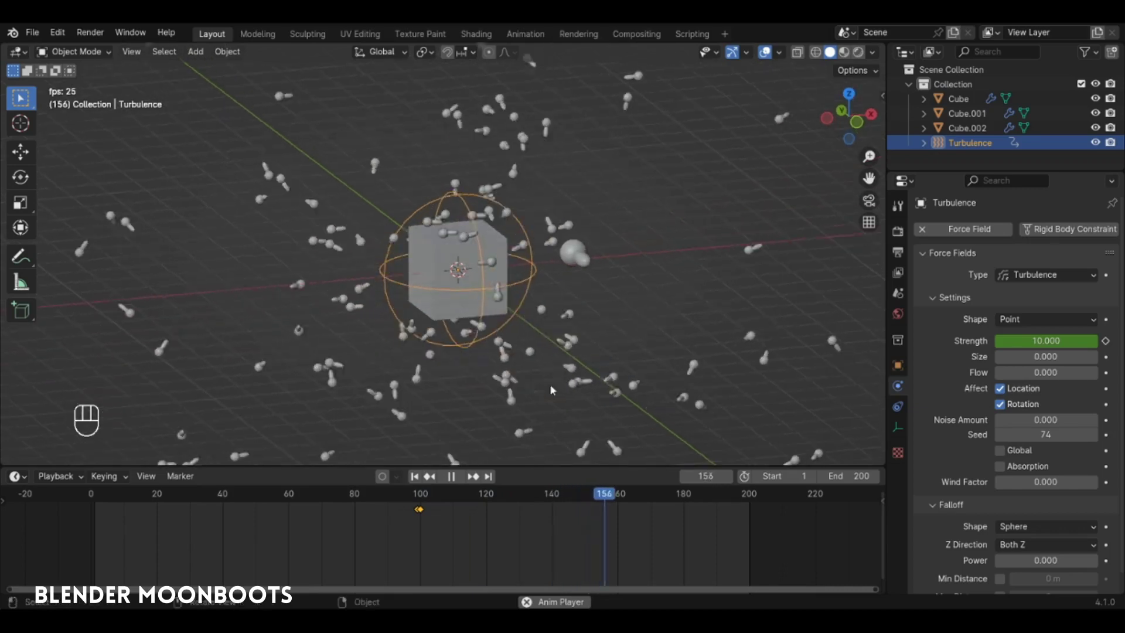
key(space)
Step: Raise the turbulence Strength keyframe at frame 100 to 200 and replay the animation from the start
key(Down)
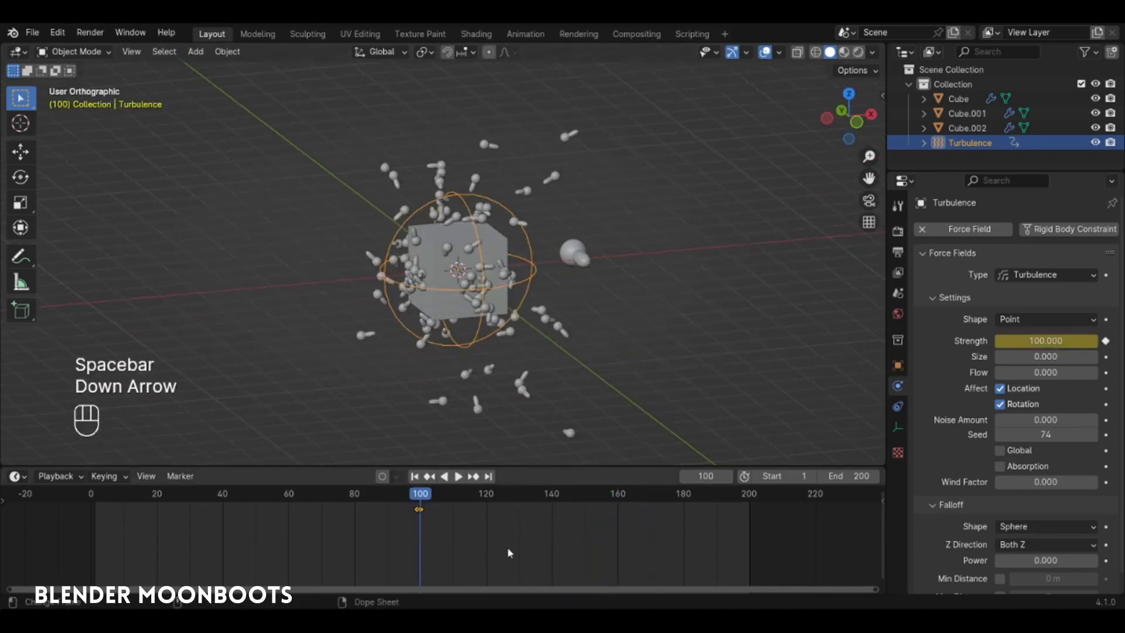
text(00)
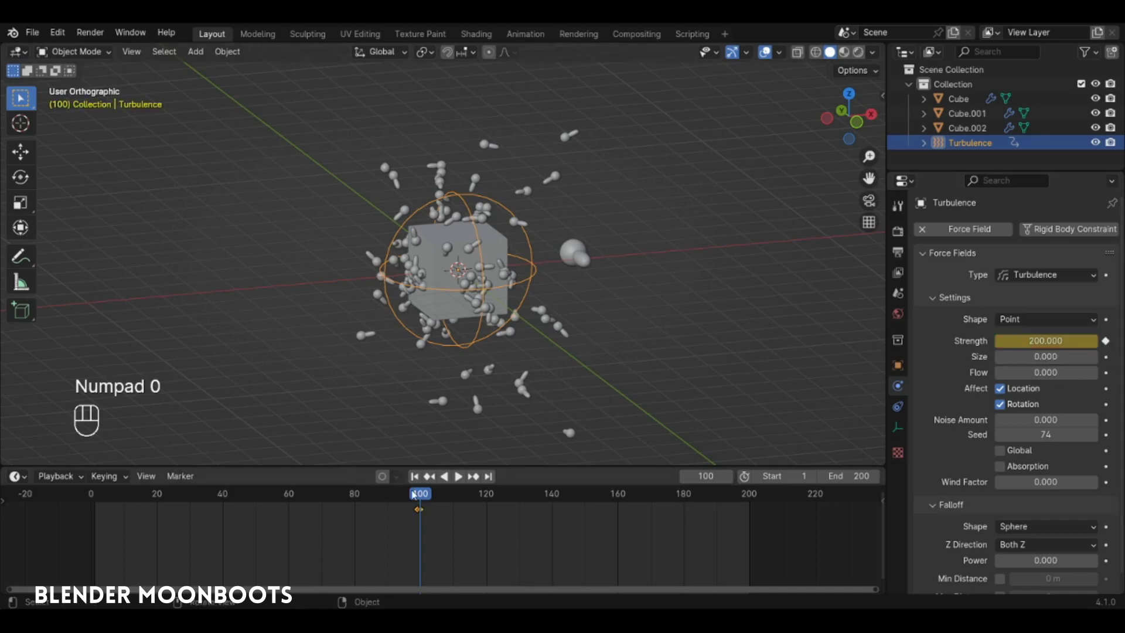
click(96, 491)
key(space)
alt+drag(497, 343, 612, 388)
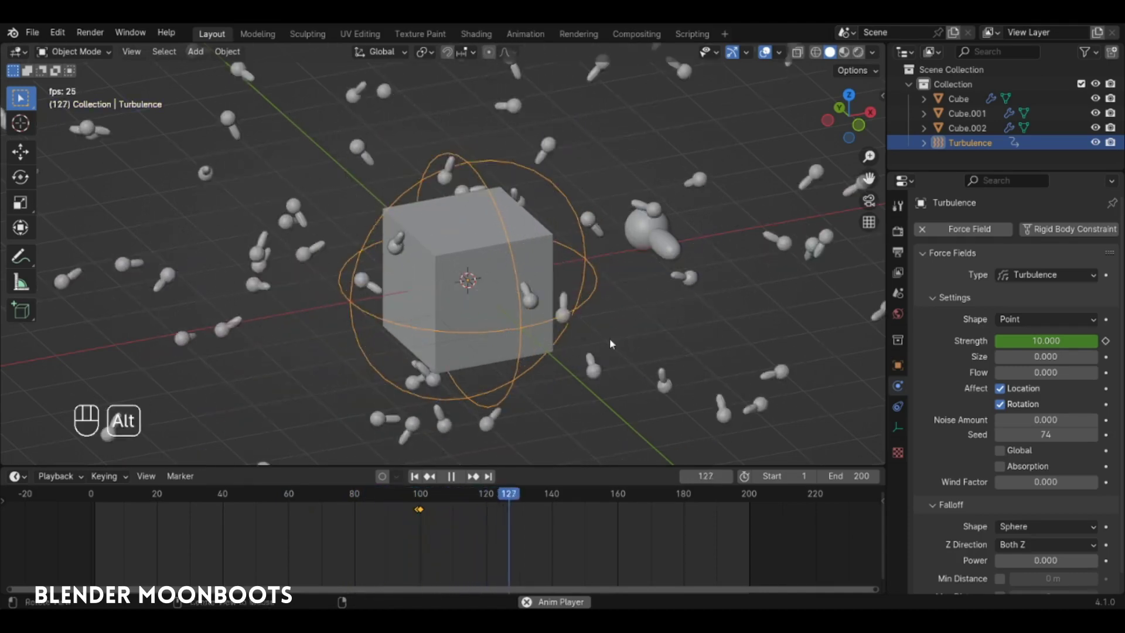
alt+shift+drag(610, 338, 616, 376)
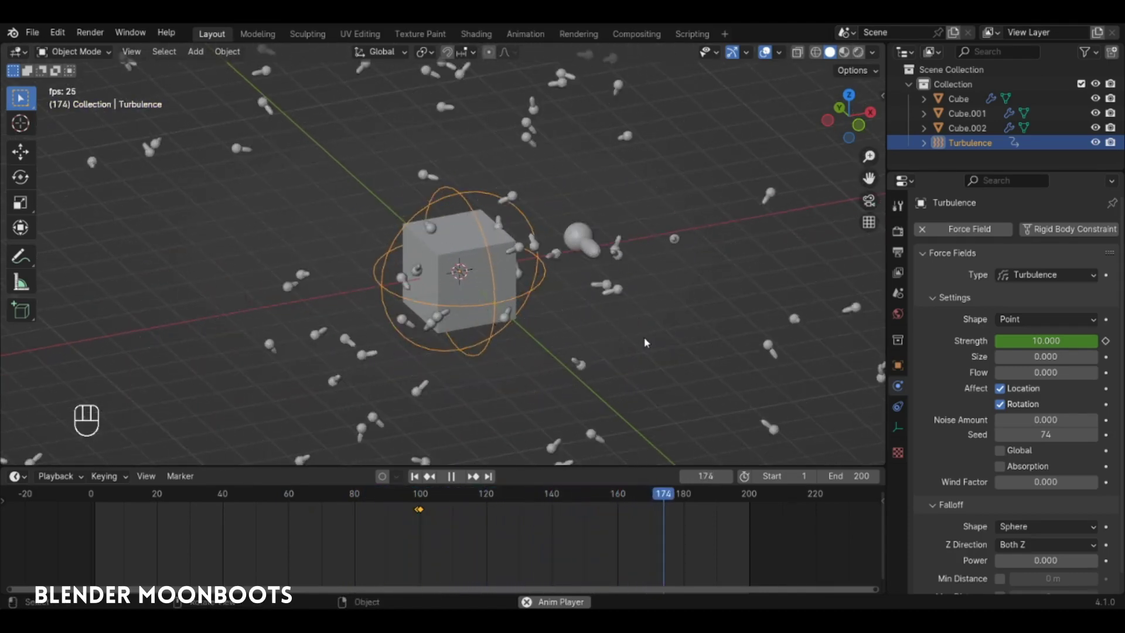